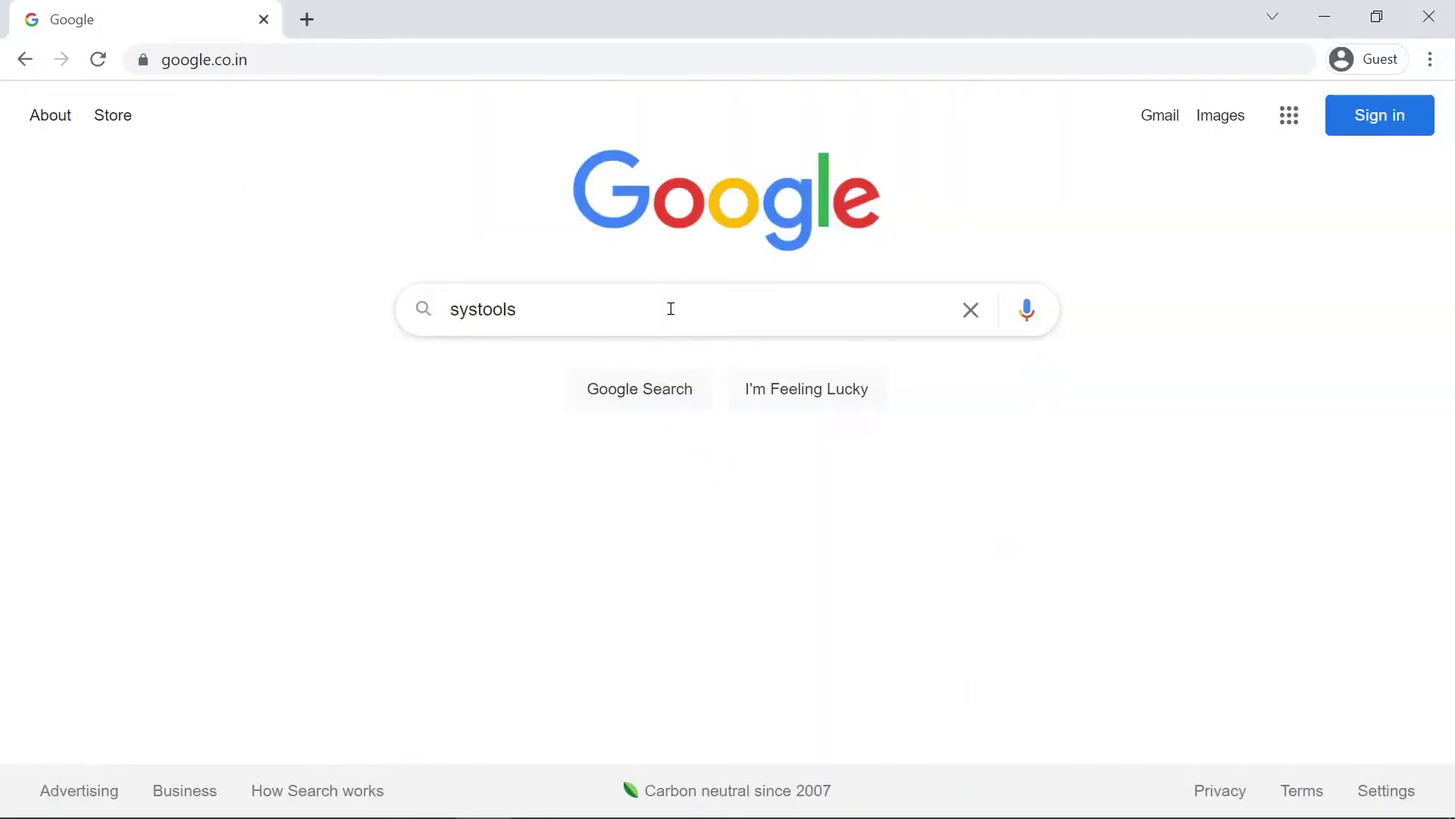
Search Google for 'systools pst merge tool' and download pst-merge.exe from the SysTools product page
text( pst merge tool)
key(Return)
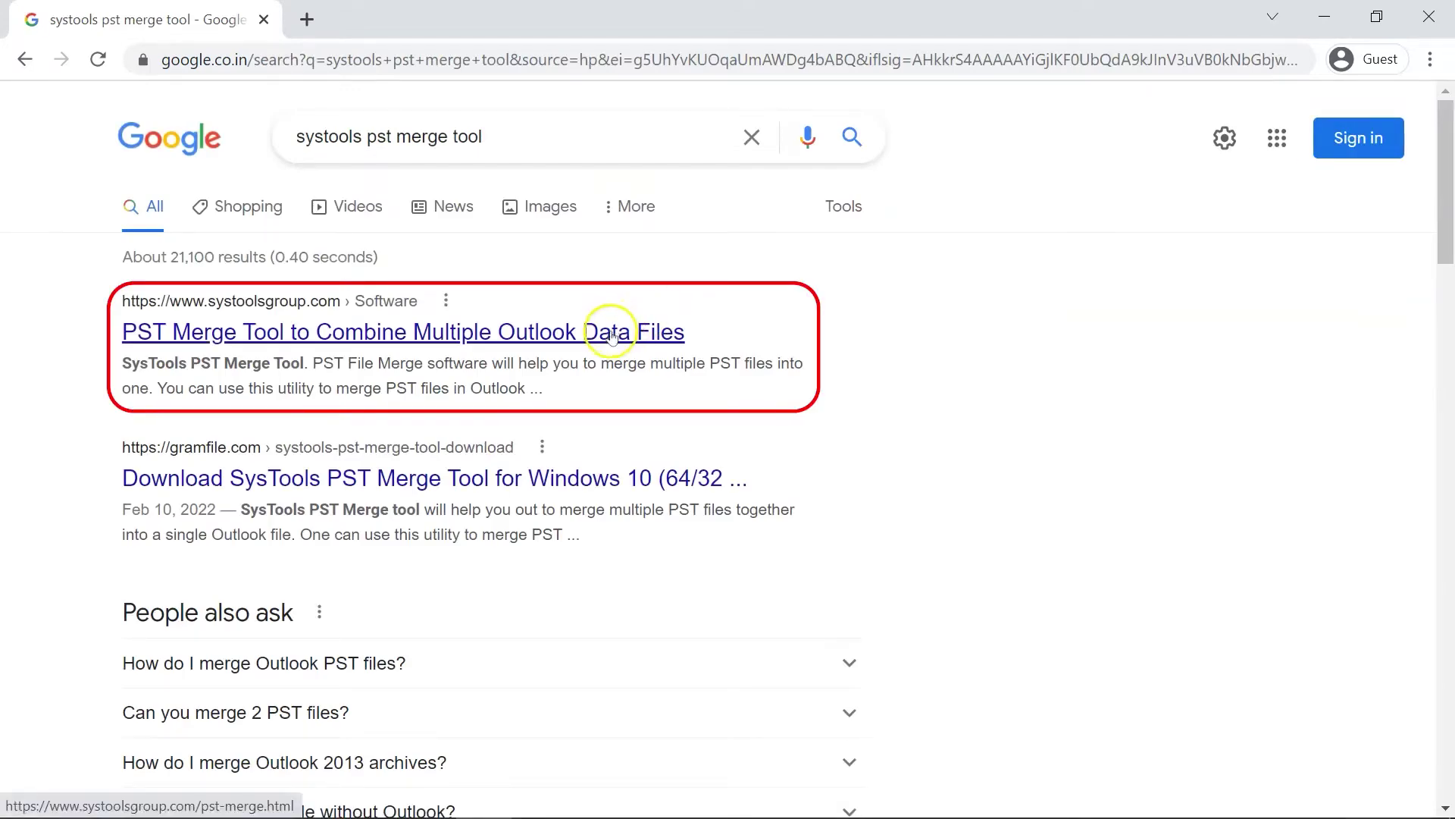
click(608, 334)
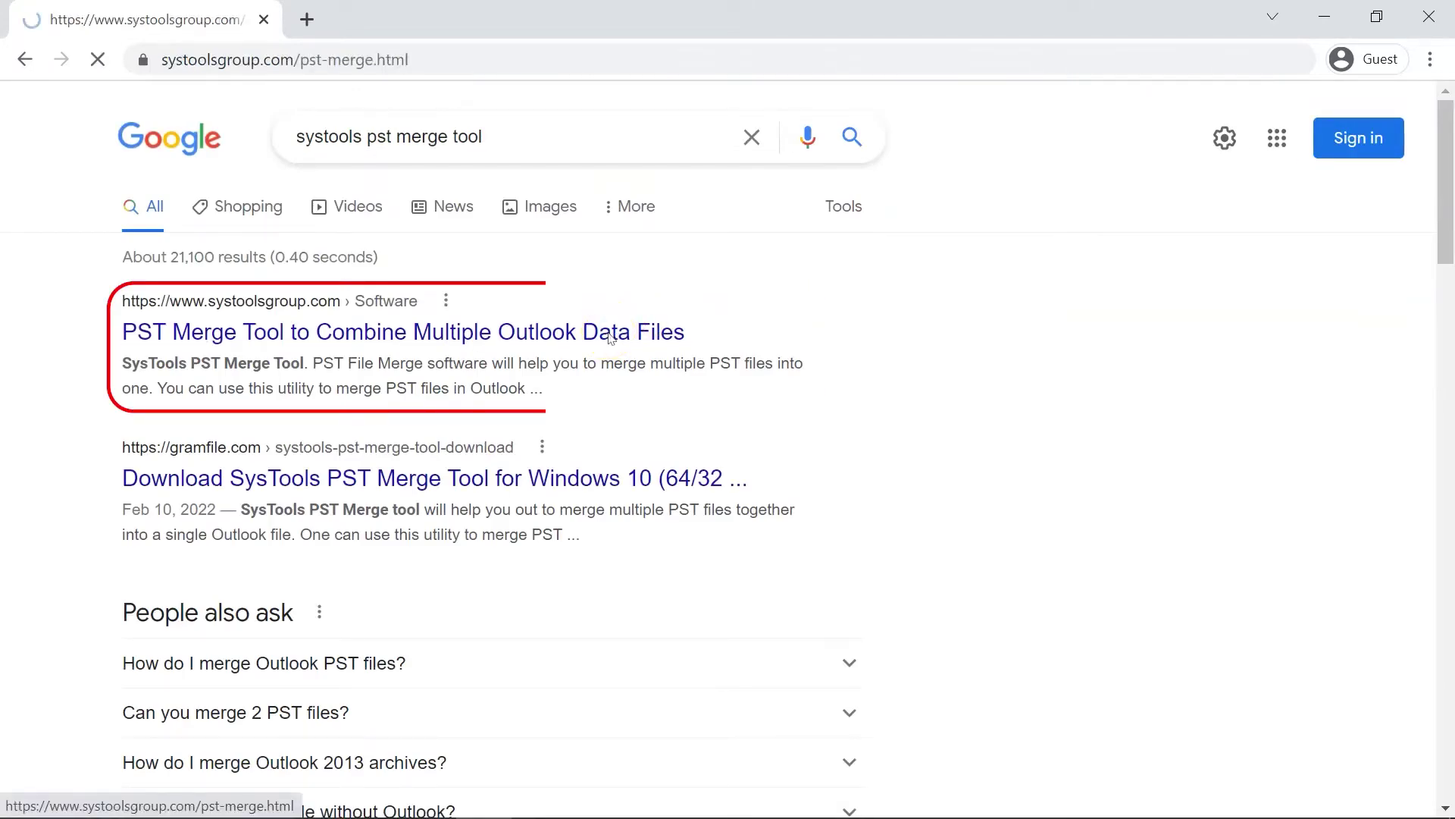
scroll(606, 356, down, 5)
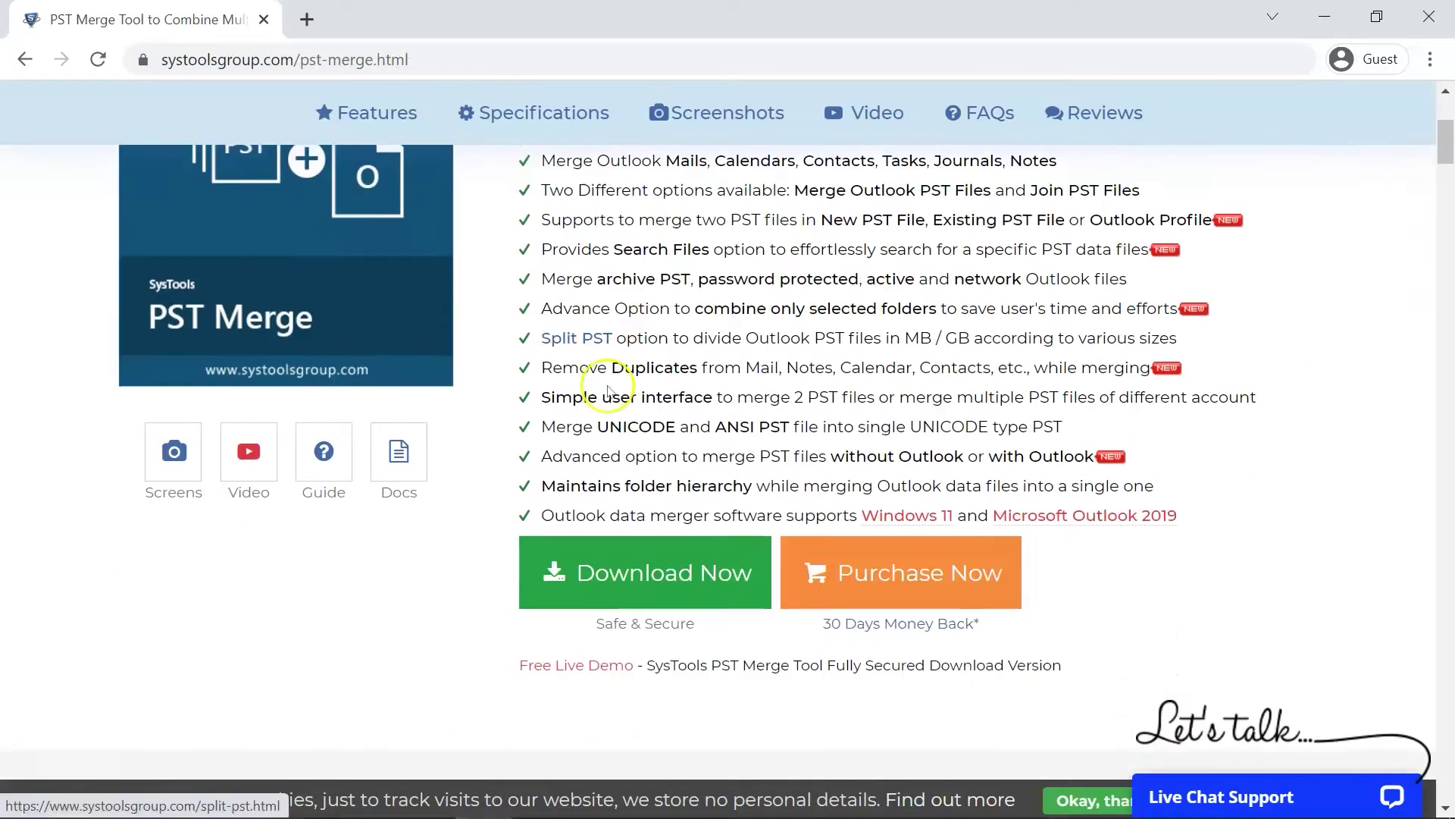
click(645, 602)
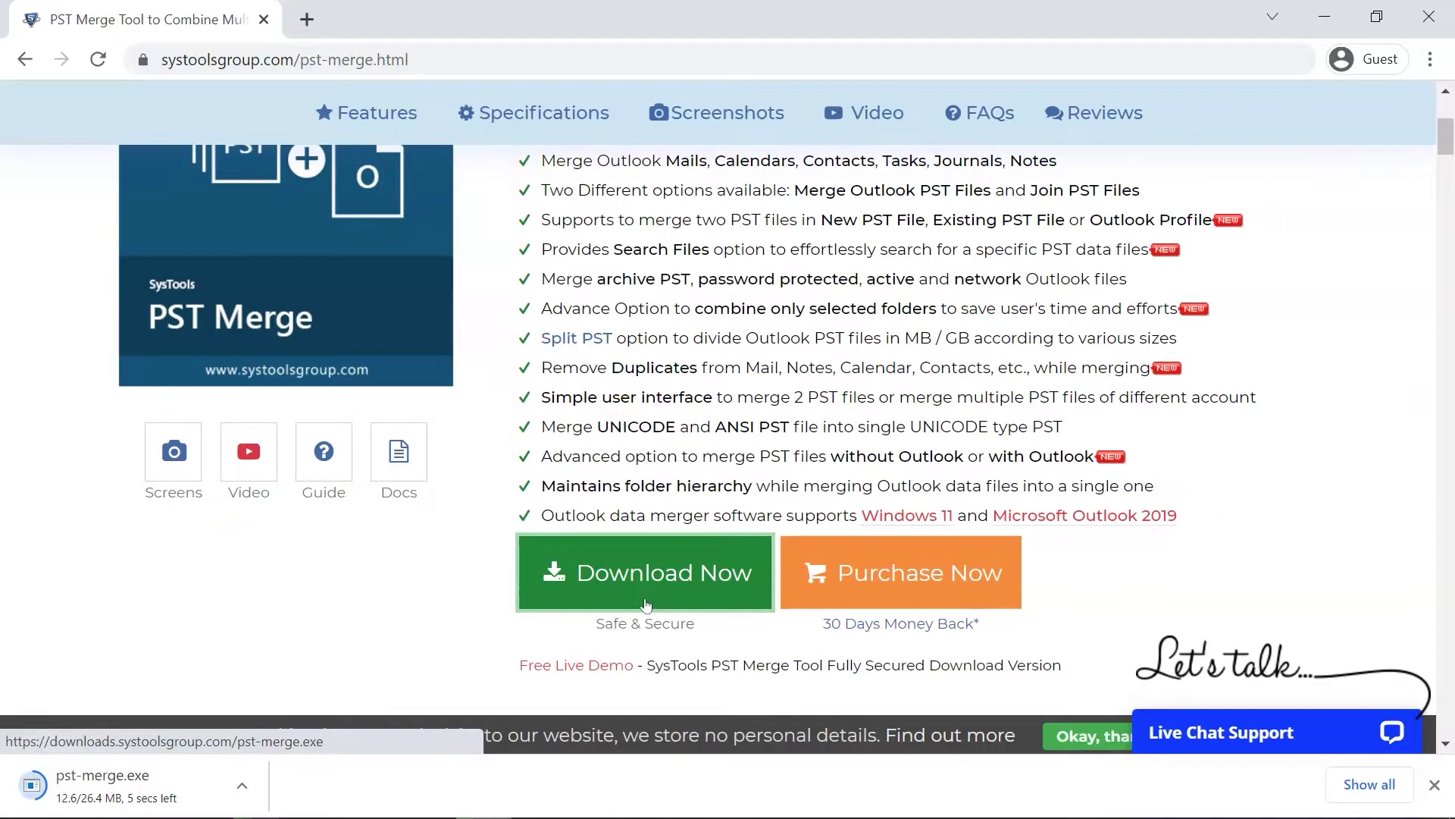
click(242, 786)
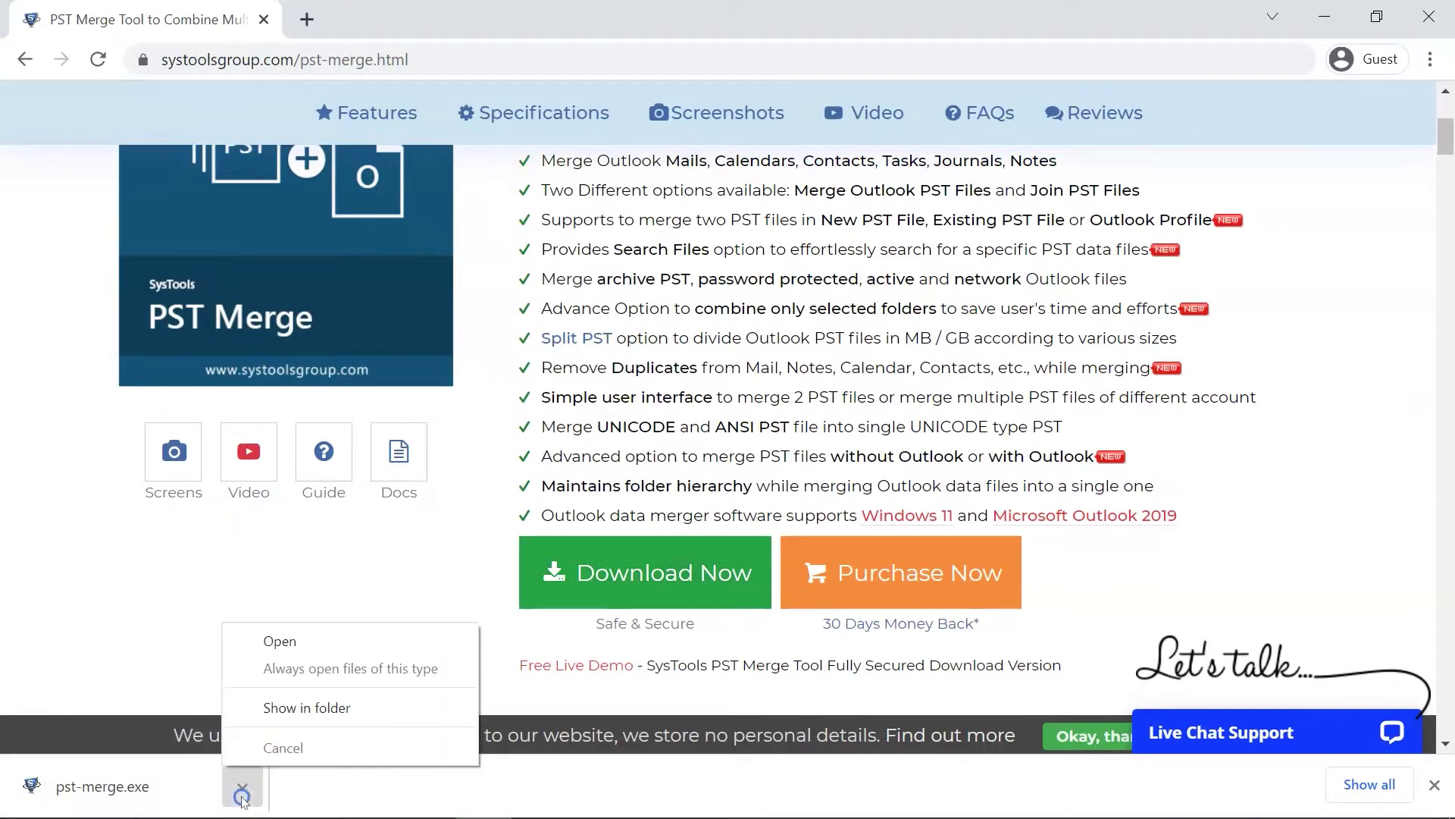
Install PST Merge v5.0 from pst-merge.exe in the default location with desktop and Quick Launch icons, then launch it
click(288, 708)
double_click(257, 198)
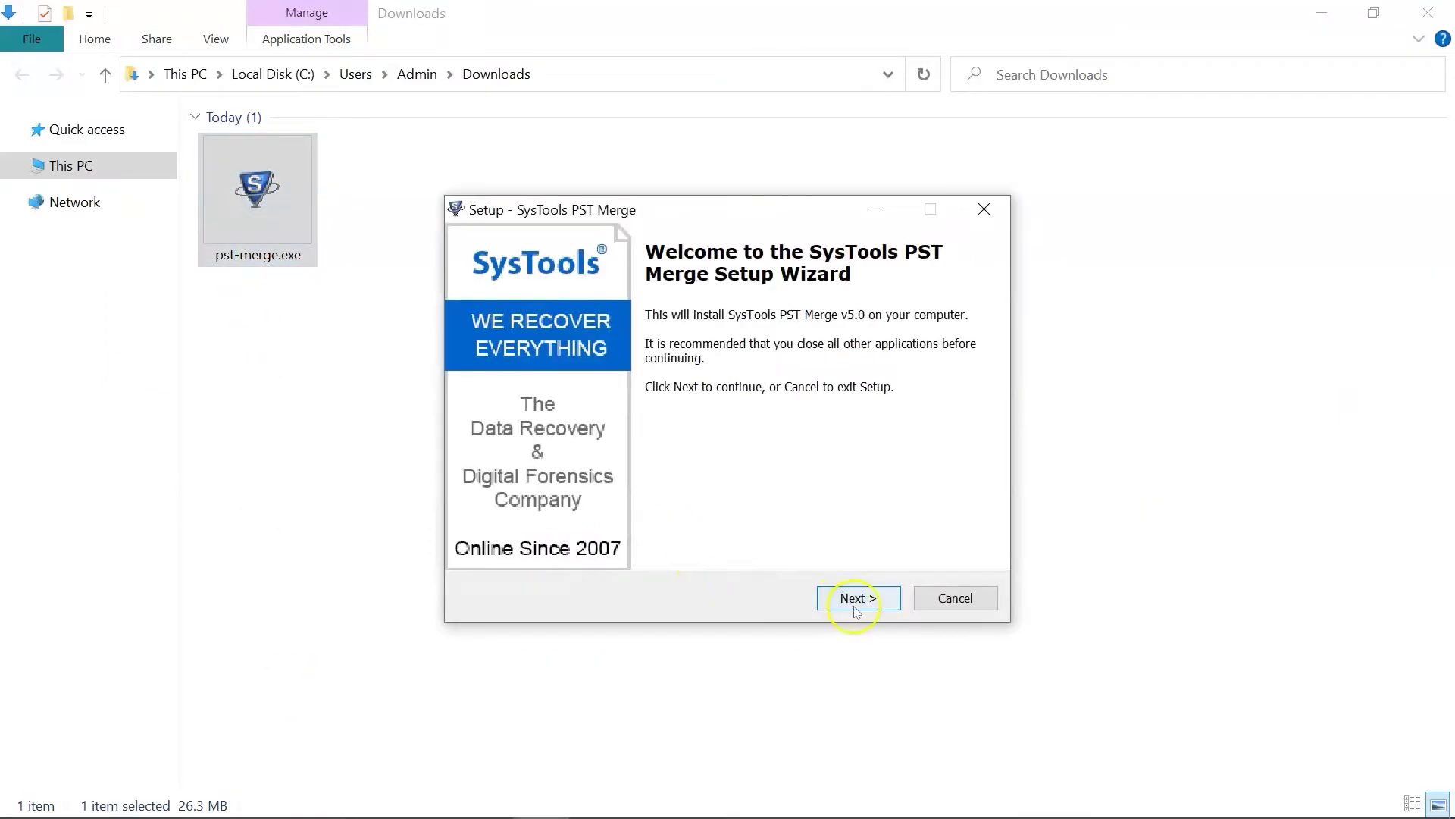
click(854, 595)
click(598, 528)
click(855, 598)
click(856, 602)
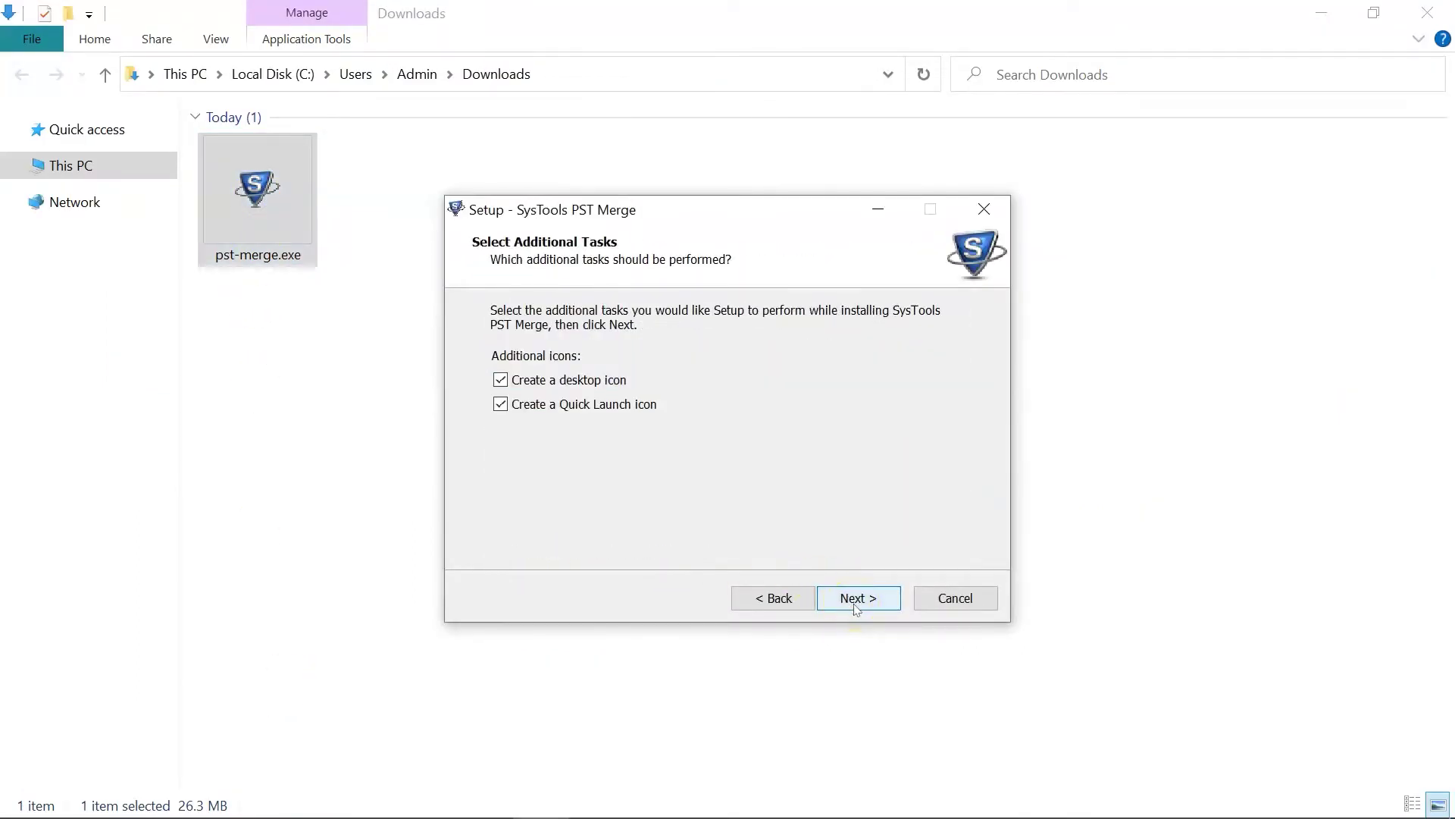
click(856, 604)
click(856, 604)
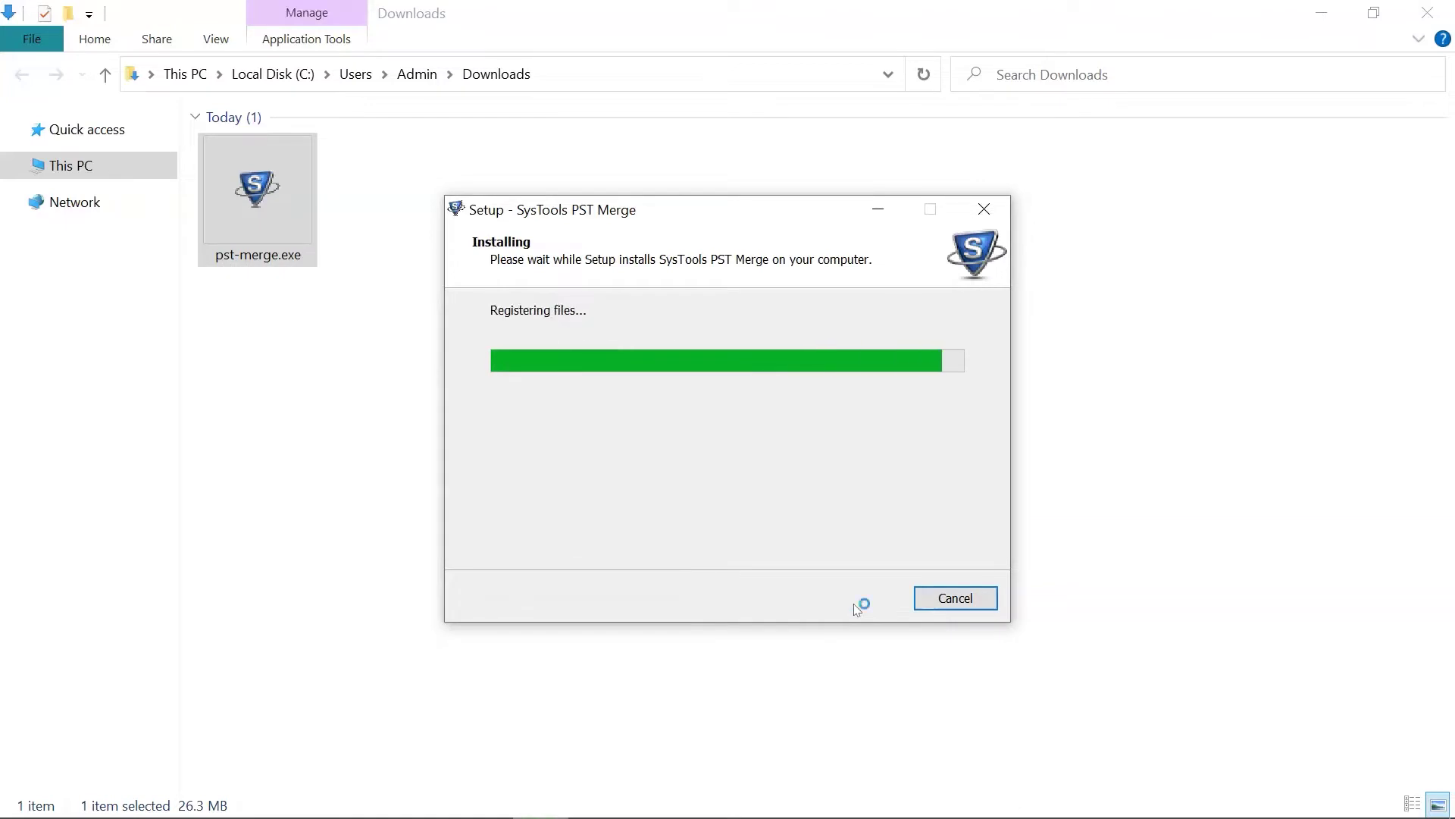
click(857, 599)
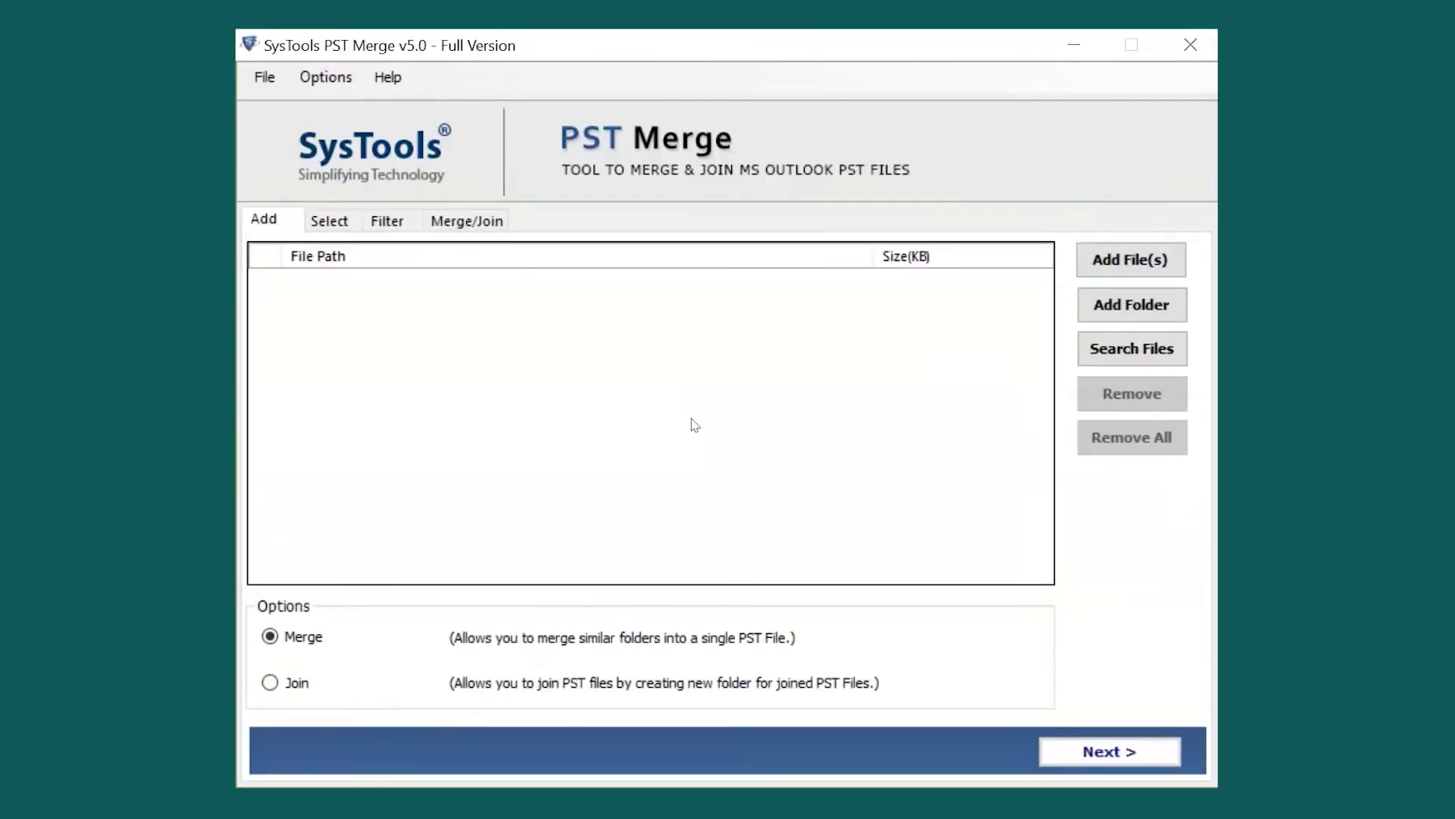
Cancel the Add File(s) and Add Folder pickers, then bring up Search Files, defaulting to C:\ with subfolders
click(1129, 260)
click(1107, 620)
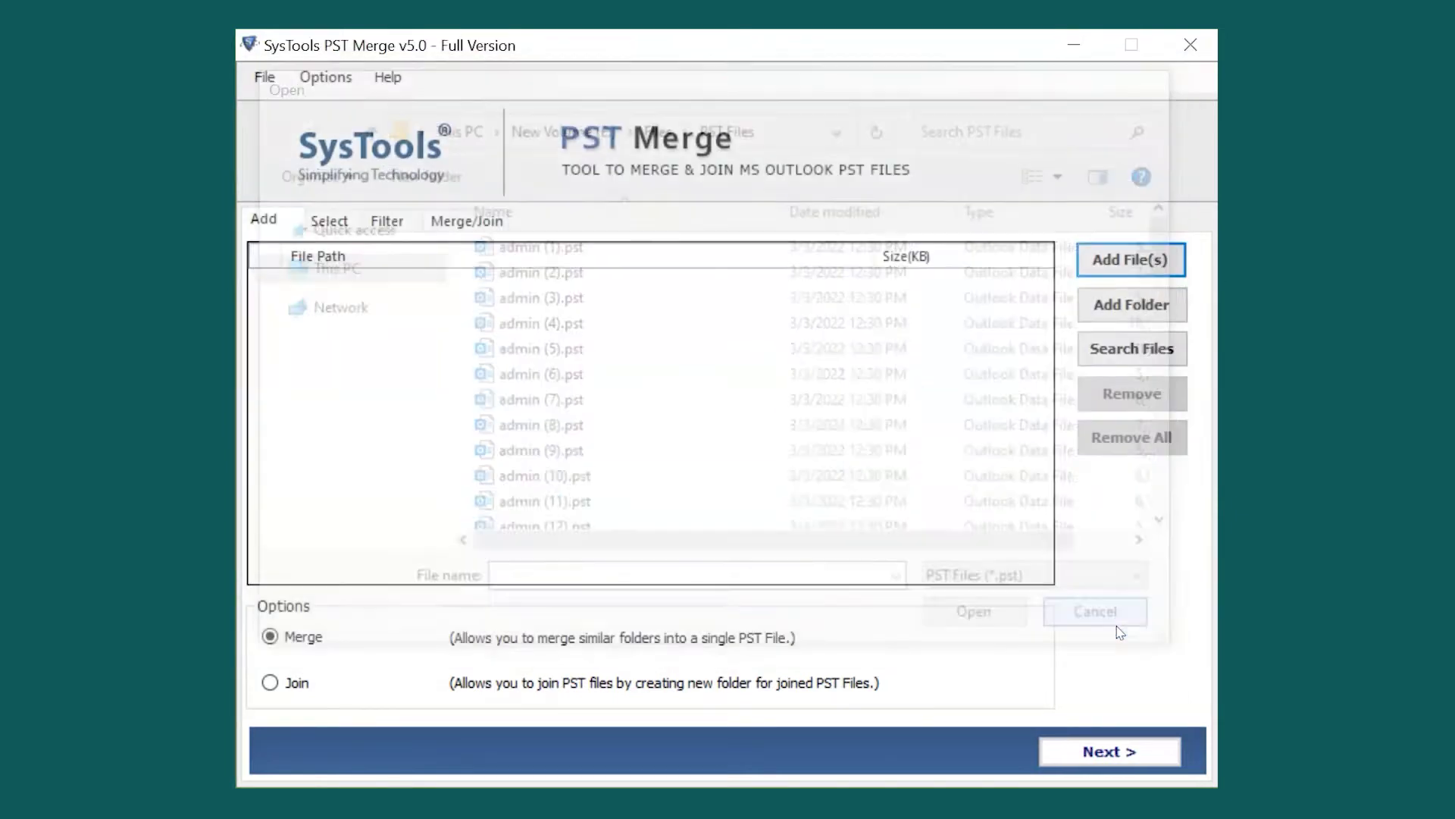
click(1125, 313)
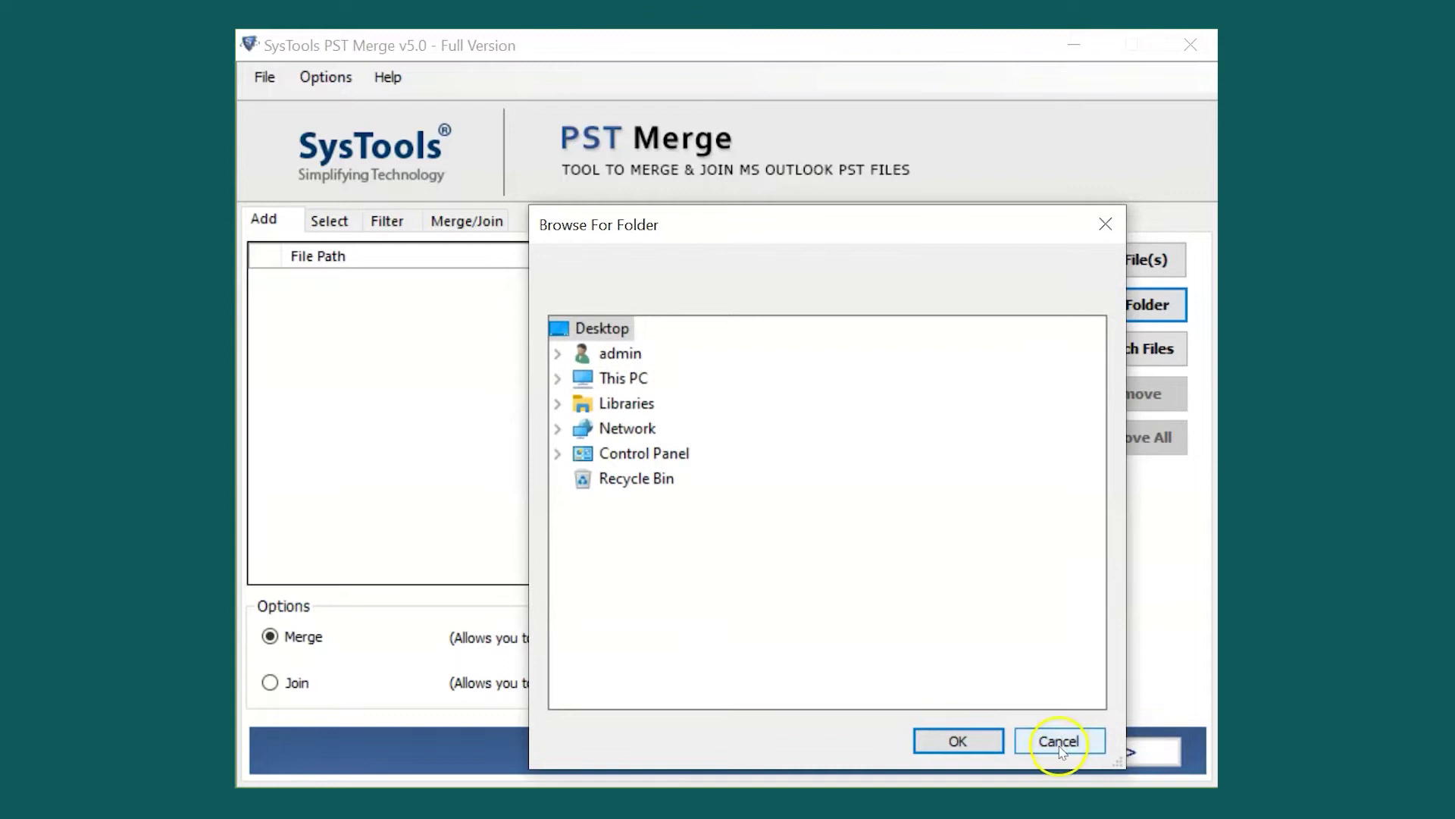
click(1058, 739)
click(1127, 357)
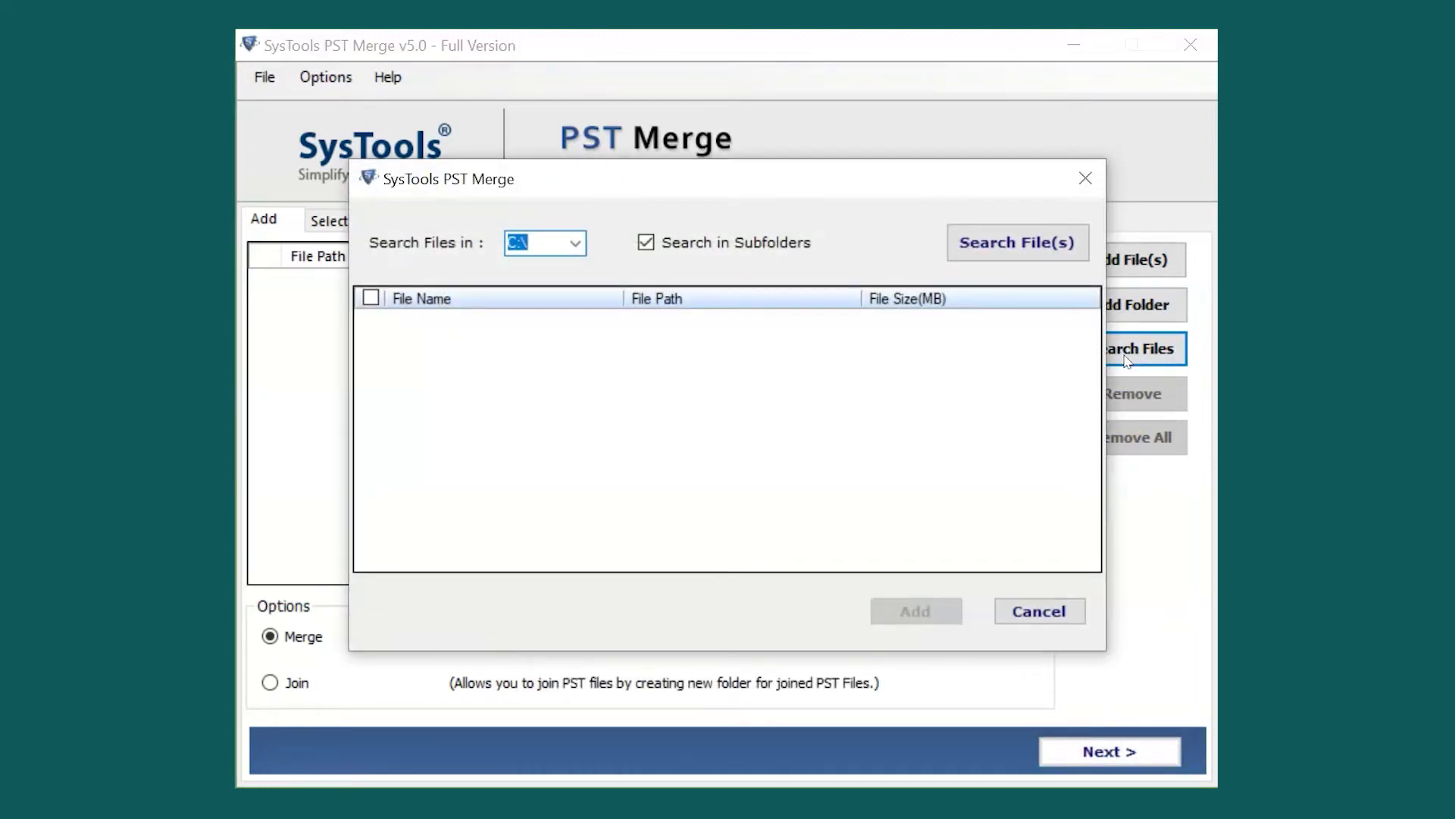
Search drive E:\ for PST files and scroll through the results
click(578, 244)
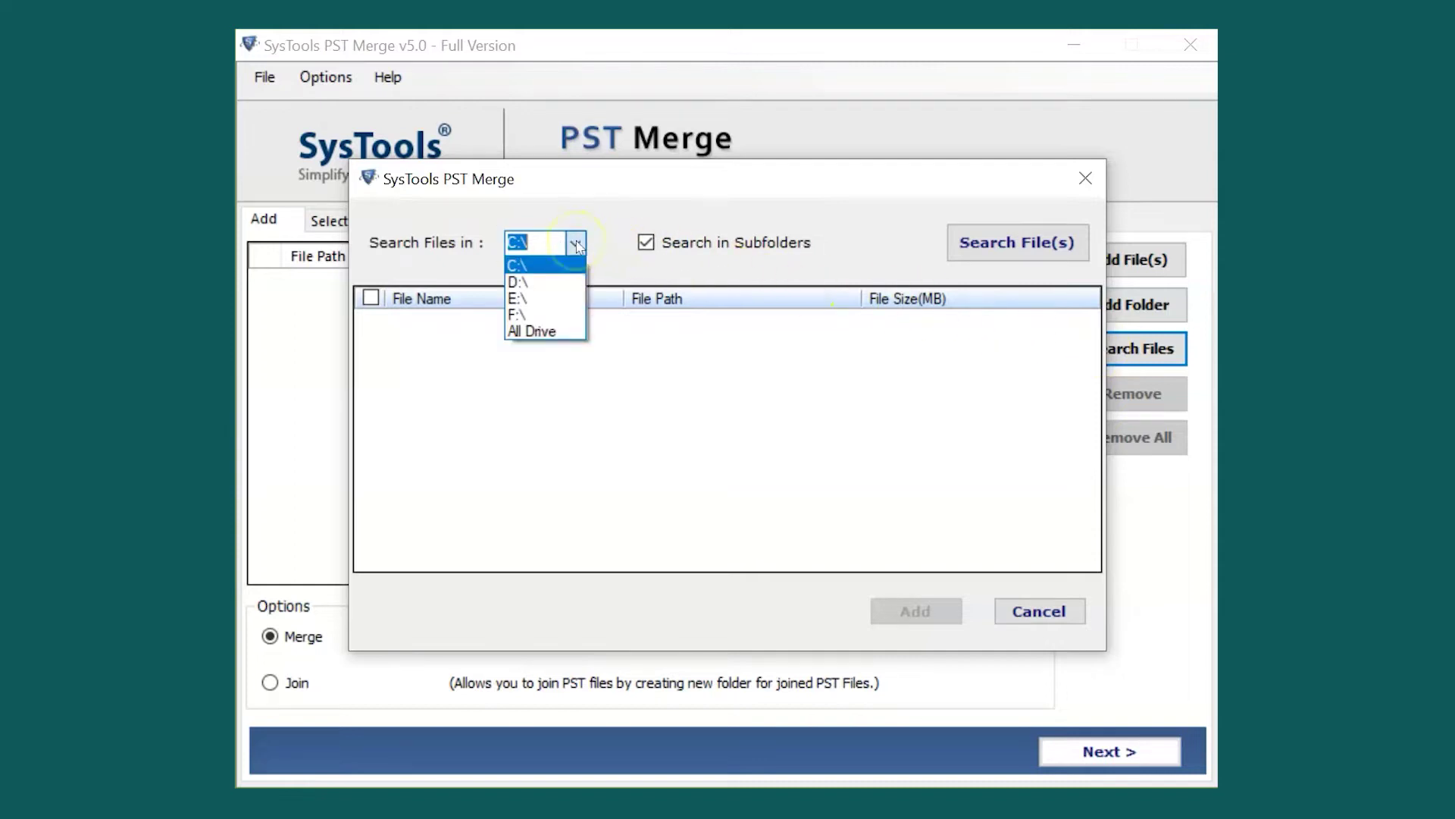
click(565, 303)
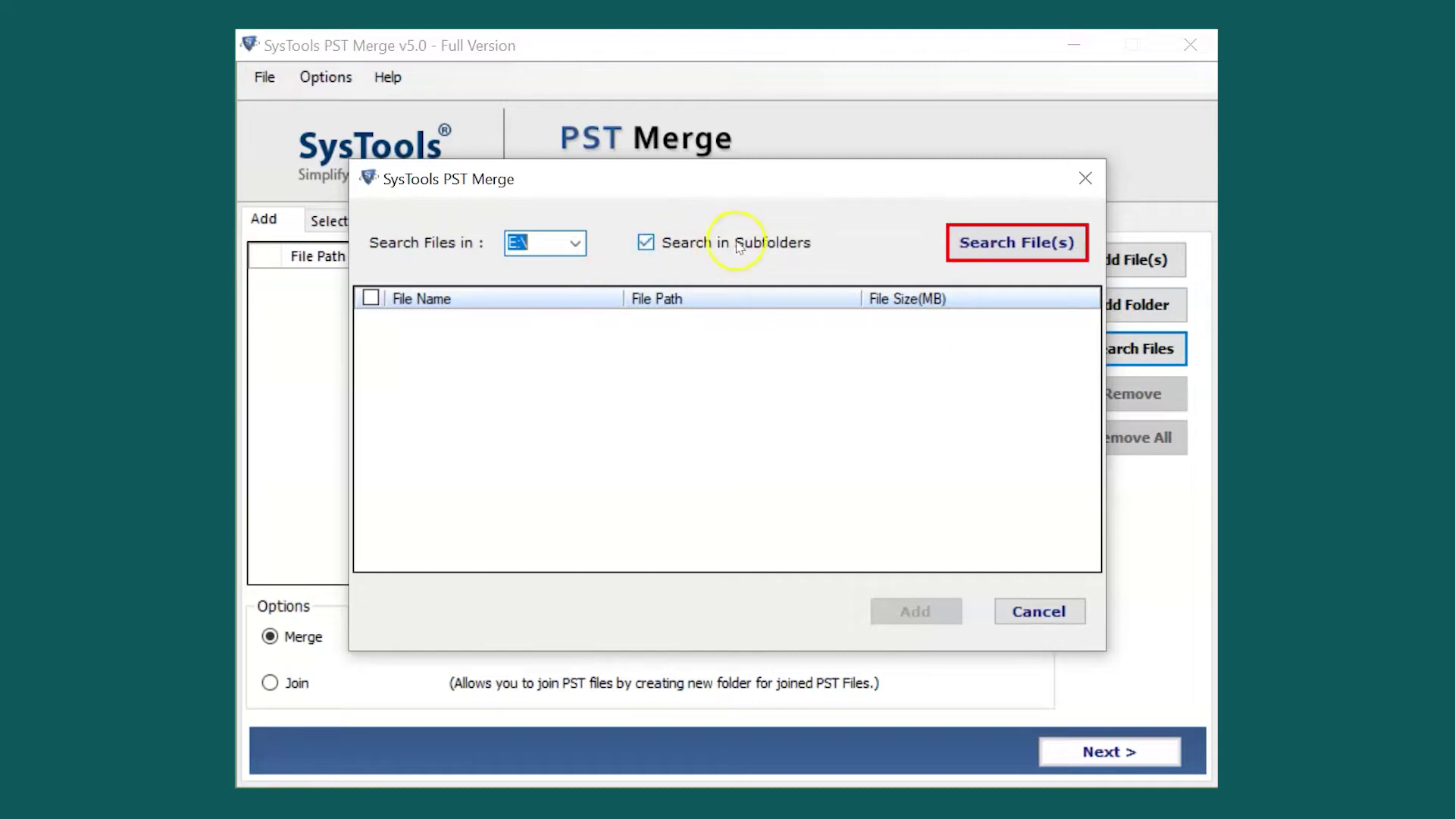
click(1013, 250)
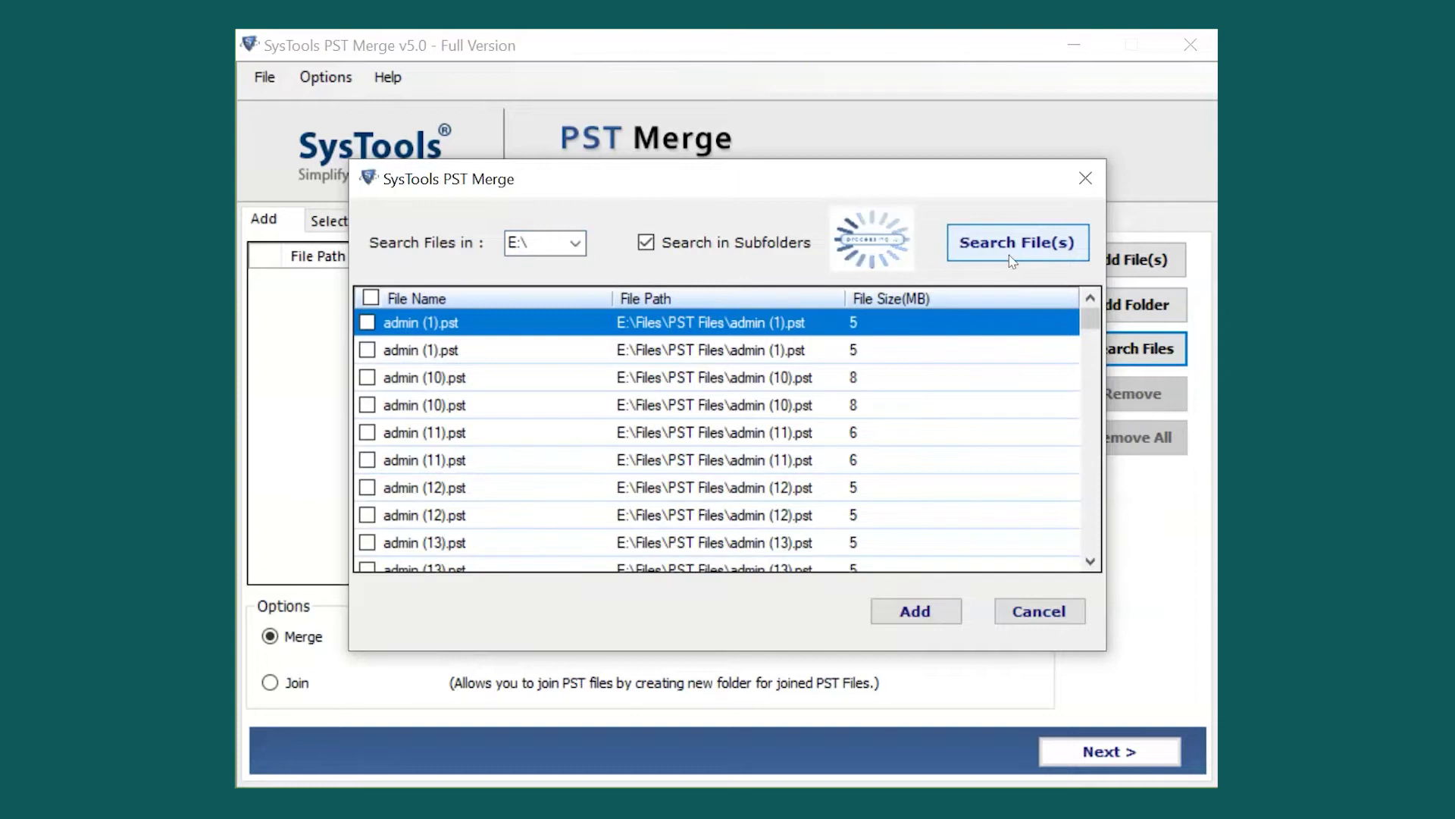
scroll(758, 402, down, 15)
scroll(753, 407, down, 1)
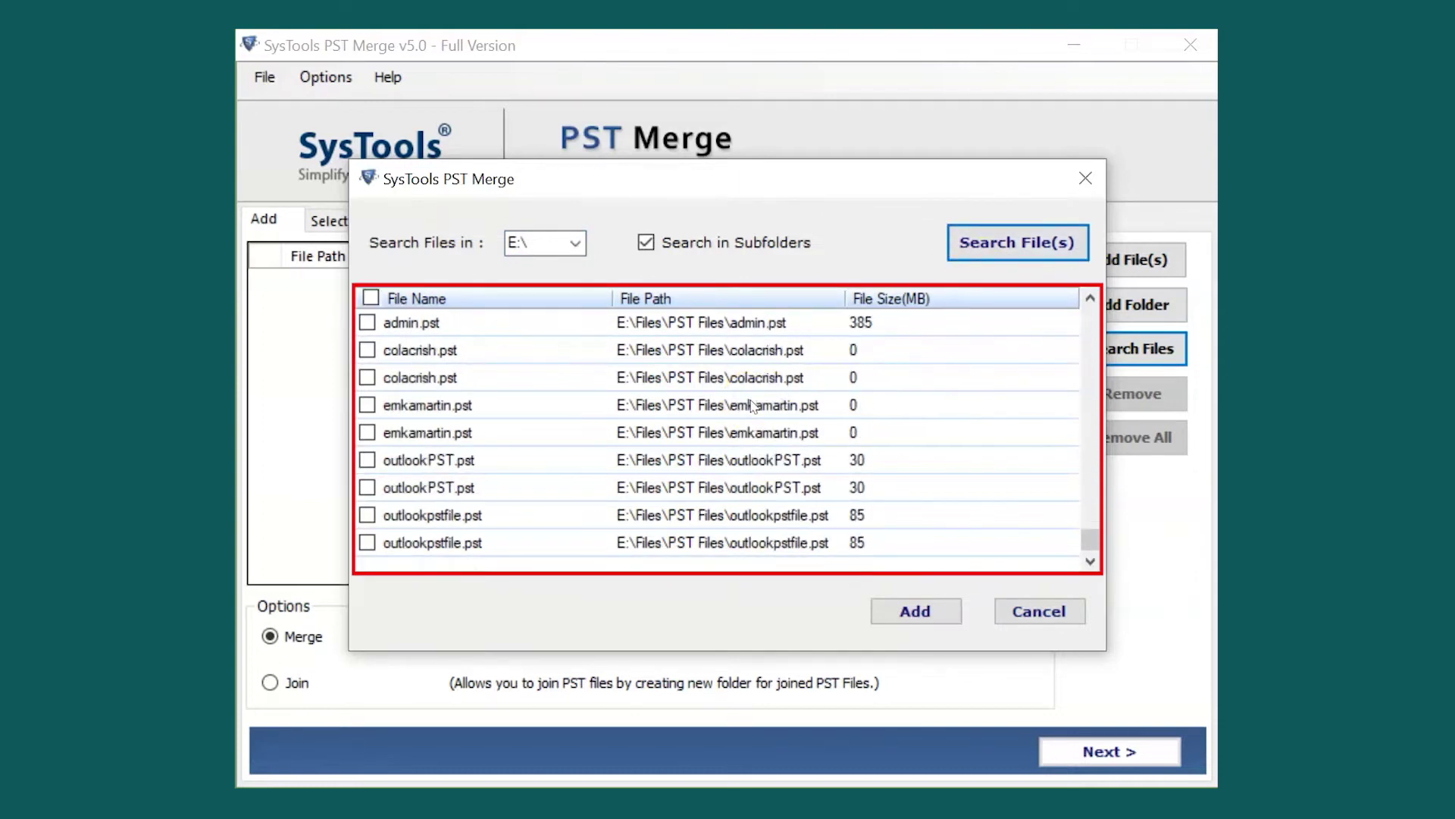
scroll(752, 407, up, 5)
click(371, 298)
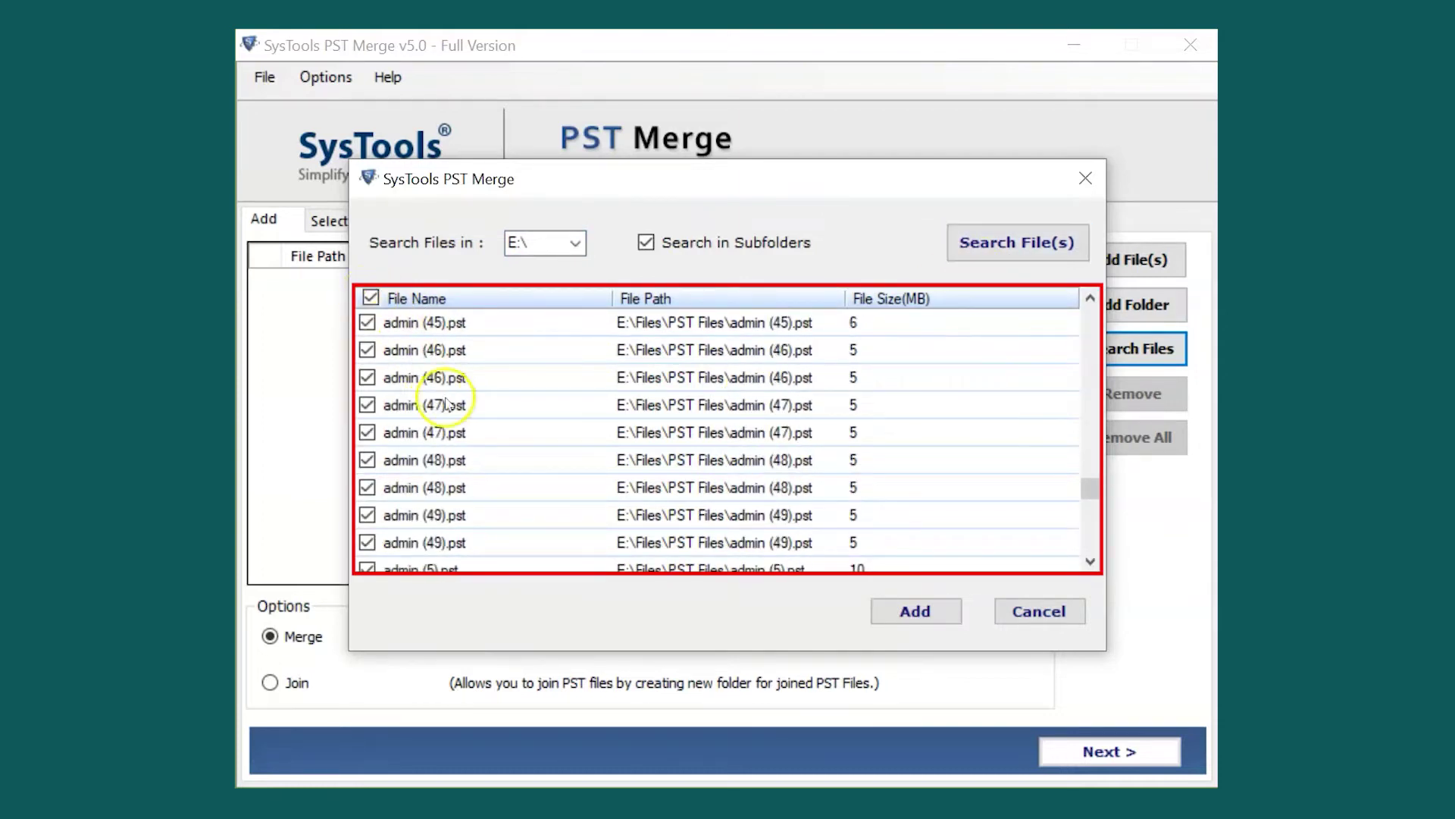
scroll(423, 402, down, 5)
click(368, 543)
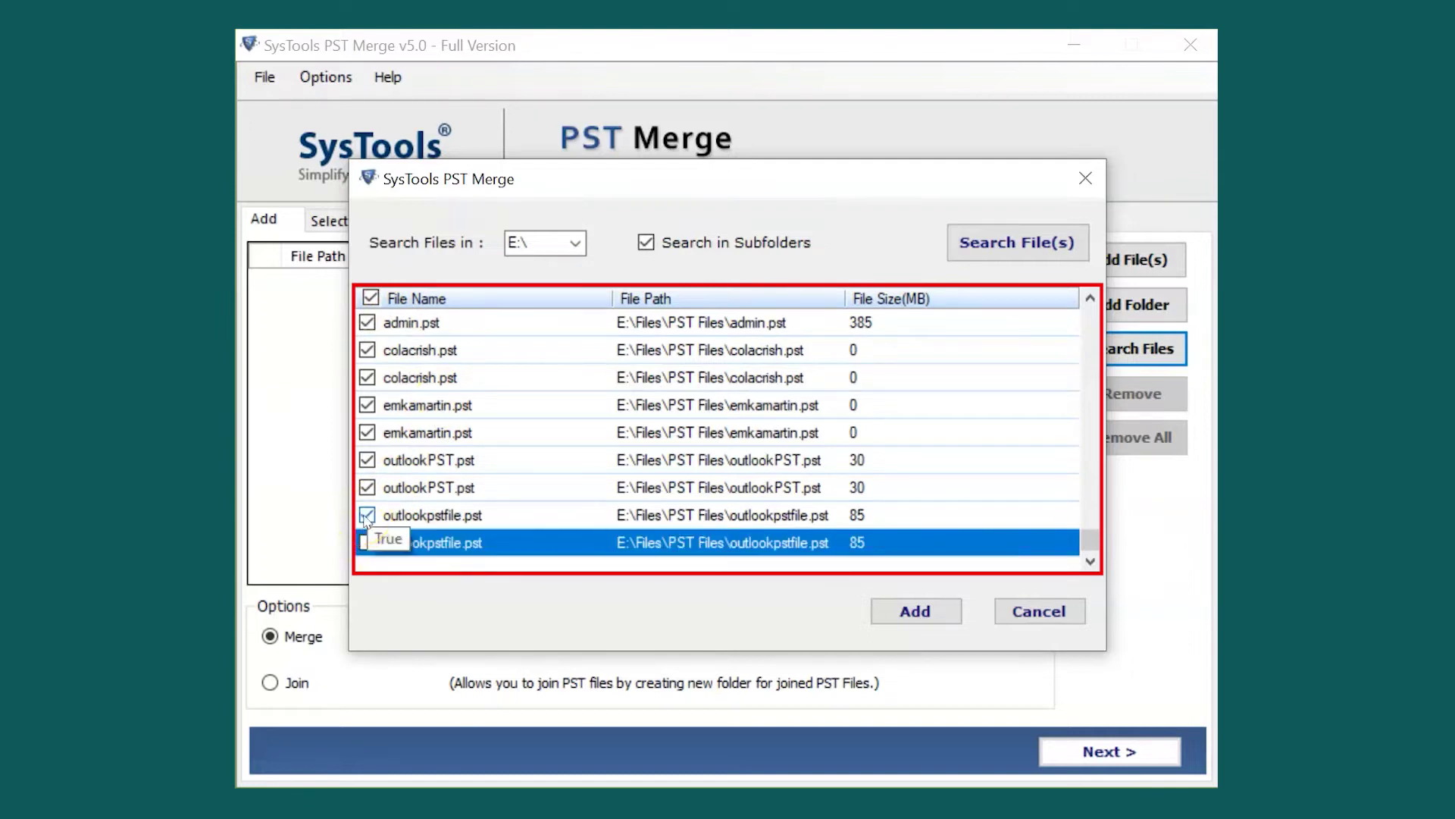
click(368, 431)
click(368, 405)
click(368, 376)
click(368, 349)
click(368, 323)
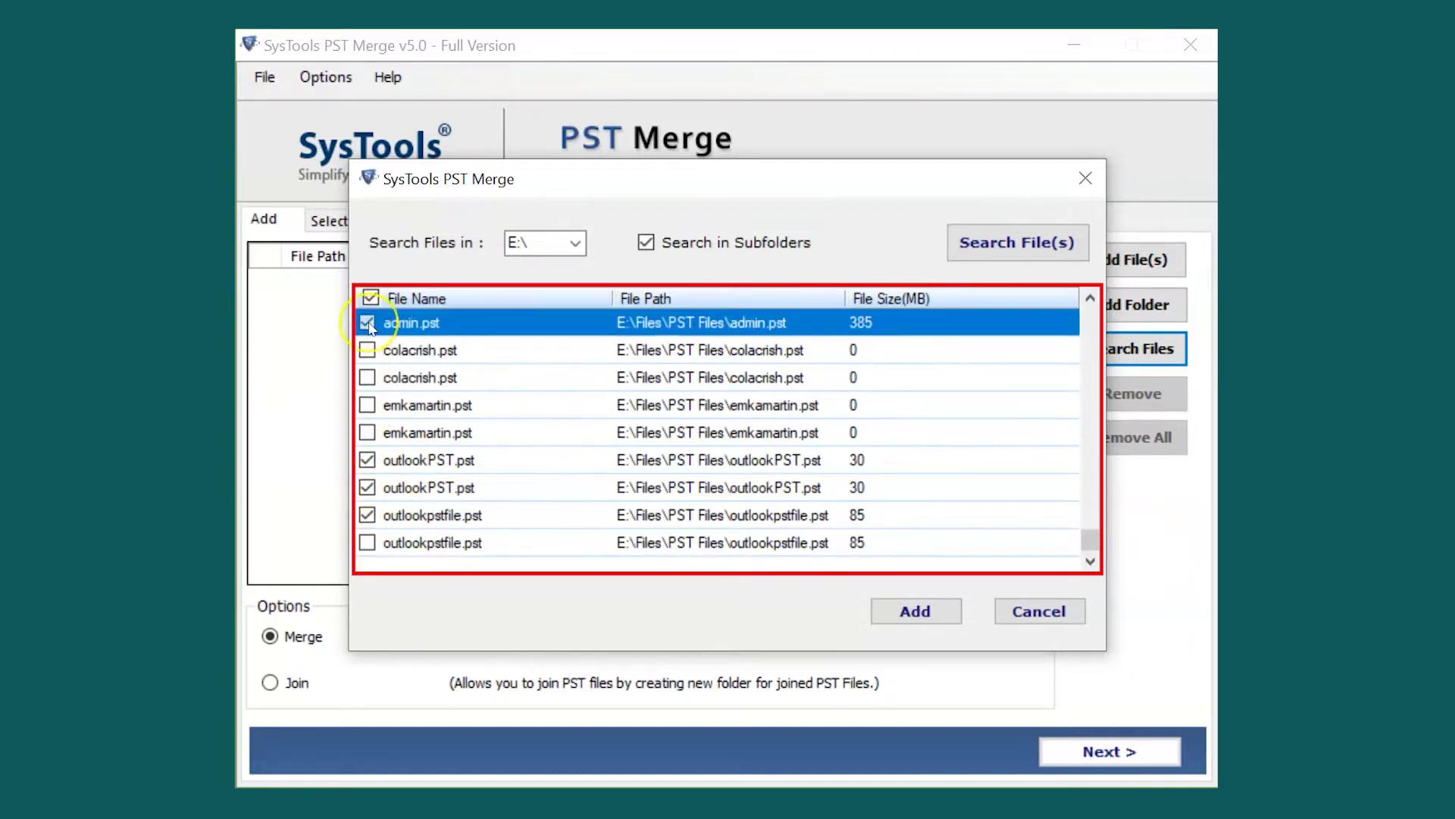
scroll(371, 326, up, 2)
scroll(369, 325, up, 1)
scroll(369, 326, down, 1)
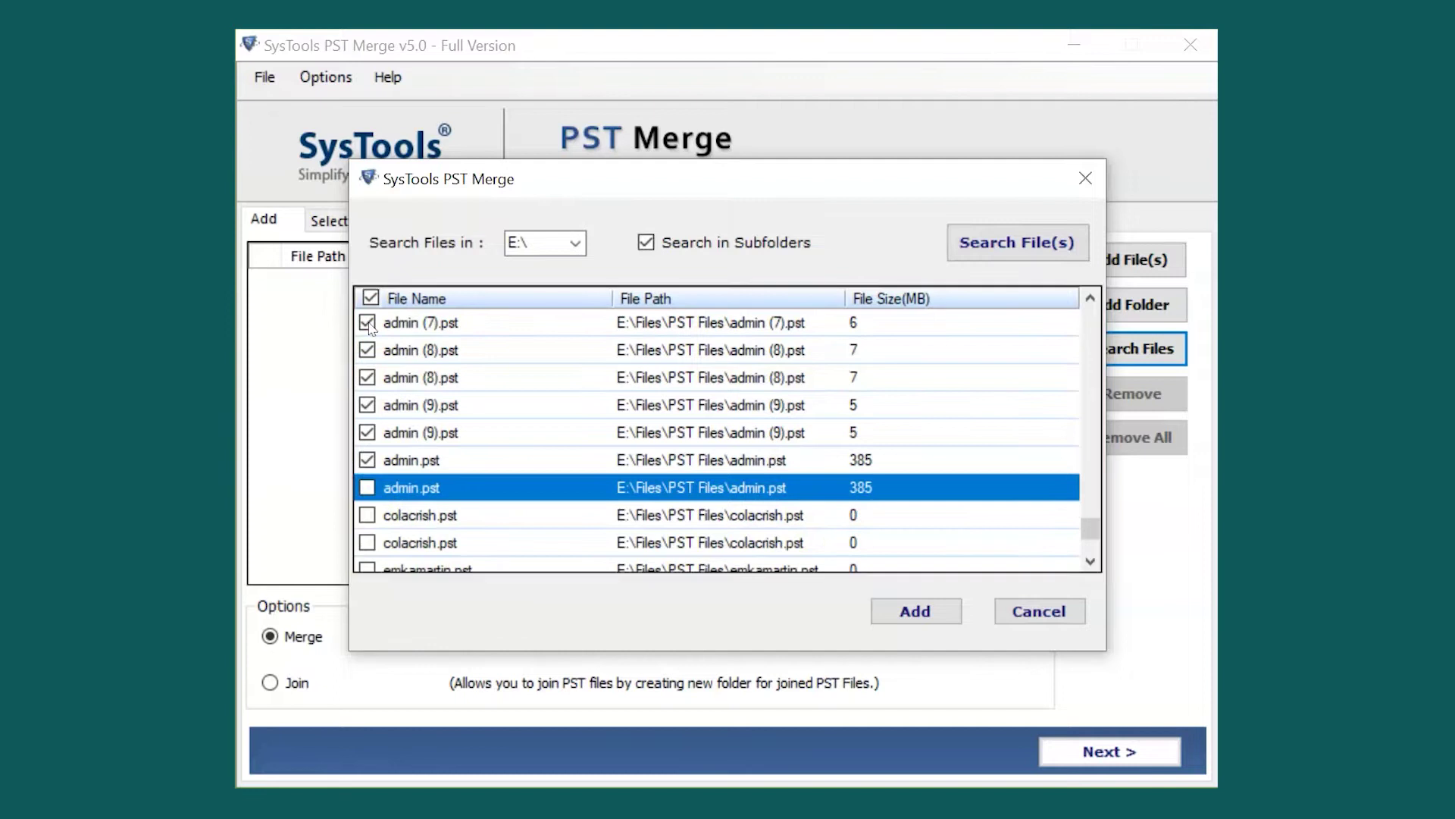
click(914, 614)
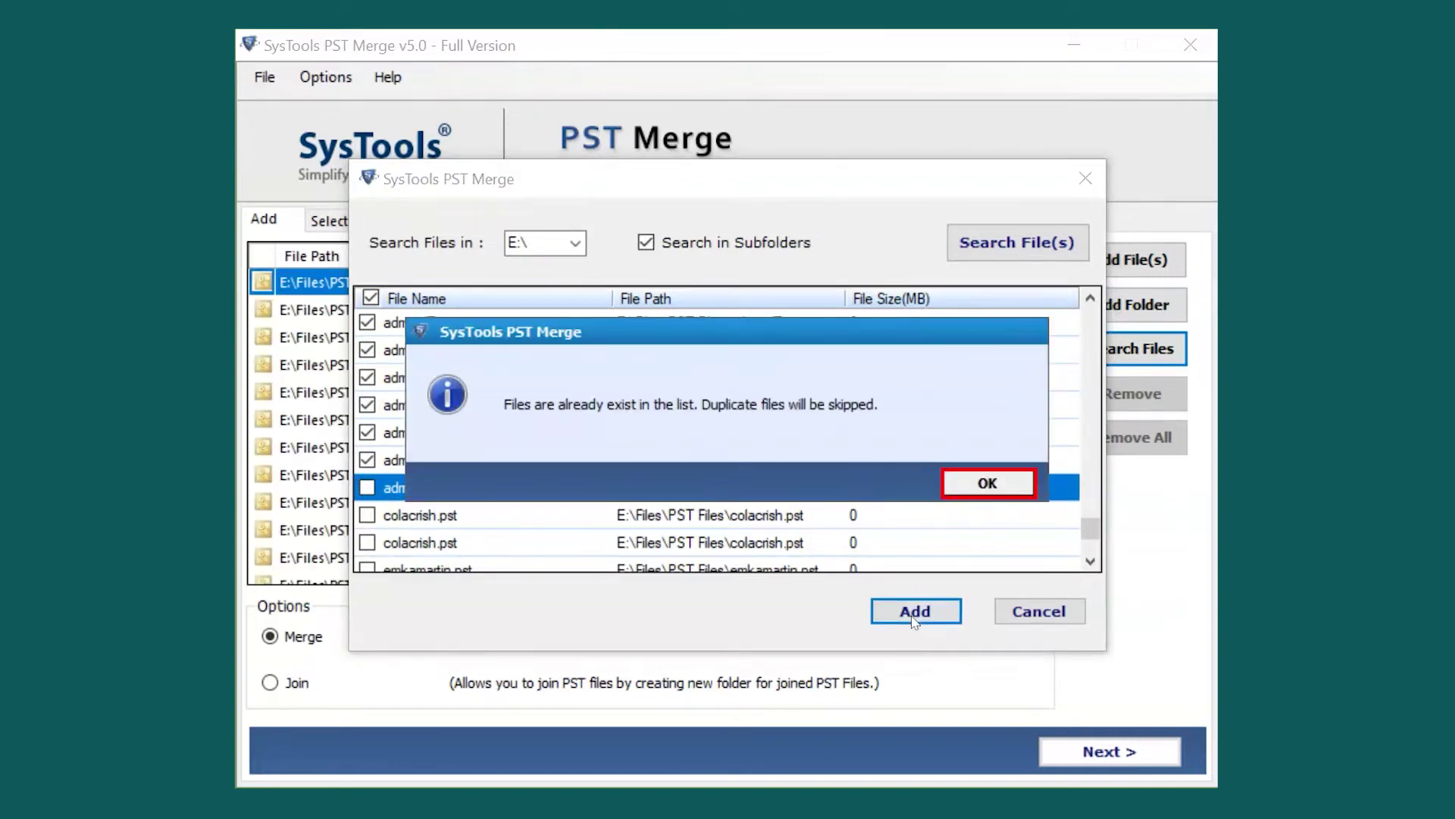
Dismiss the duplicates notice, remove admin (1).pst and admin (10).pst, keep Merge mode, and continue
click(978, 486)
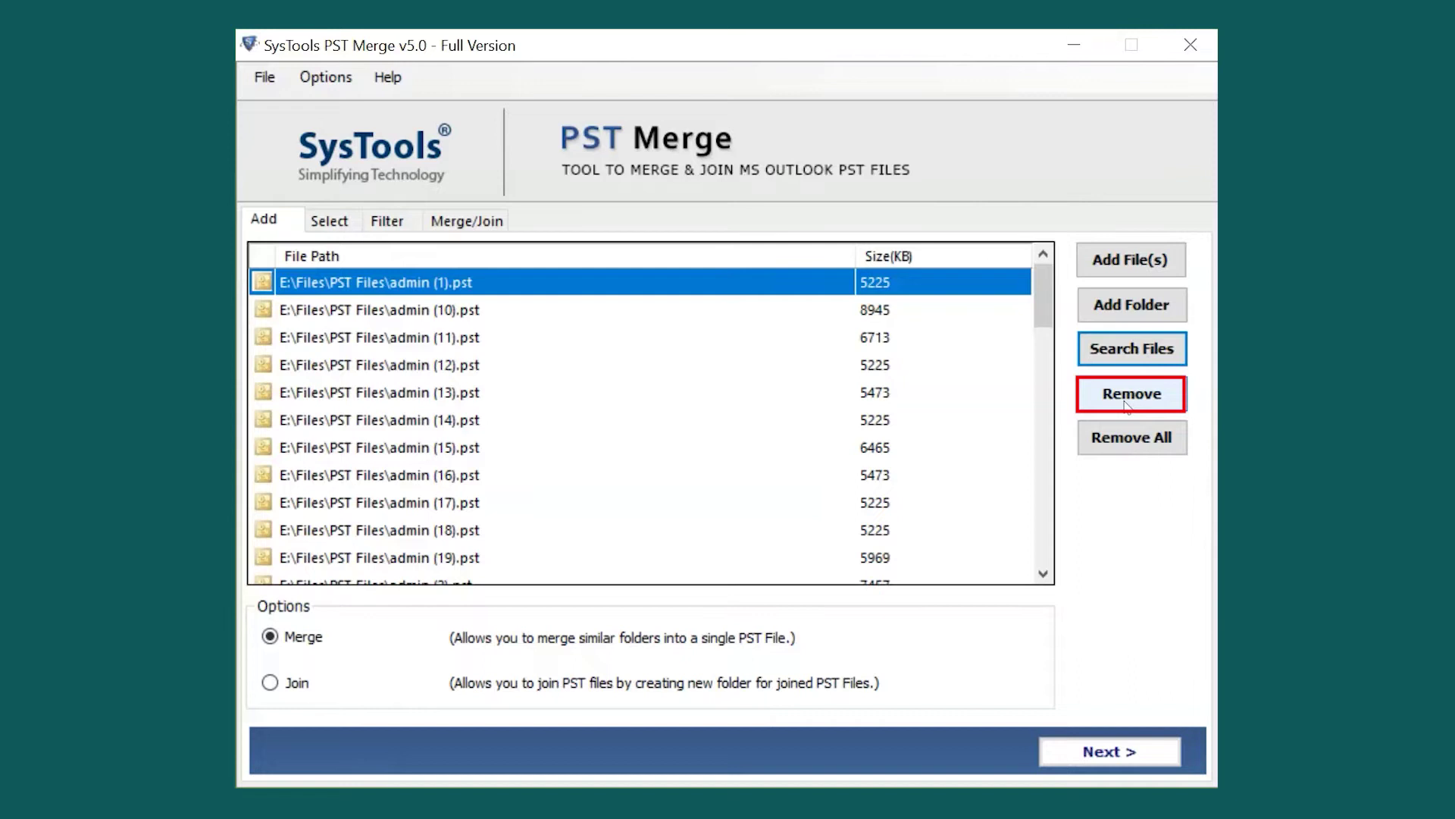
click(1127, 406)
click(1127, 405)
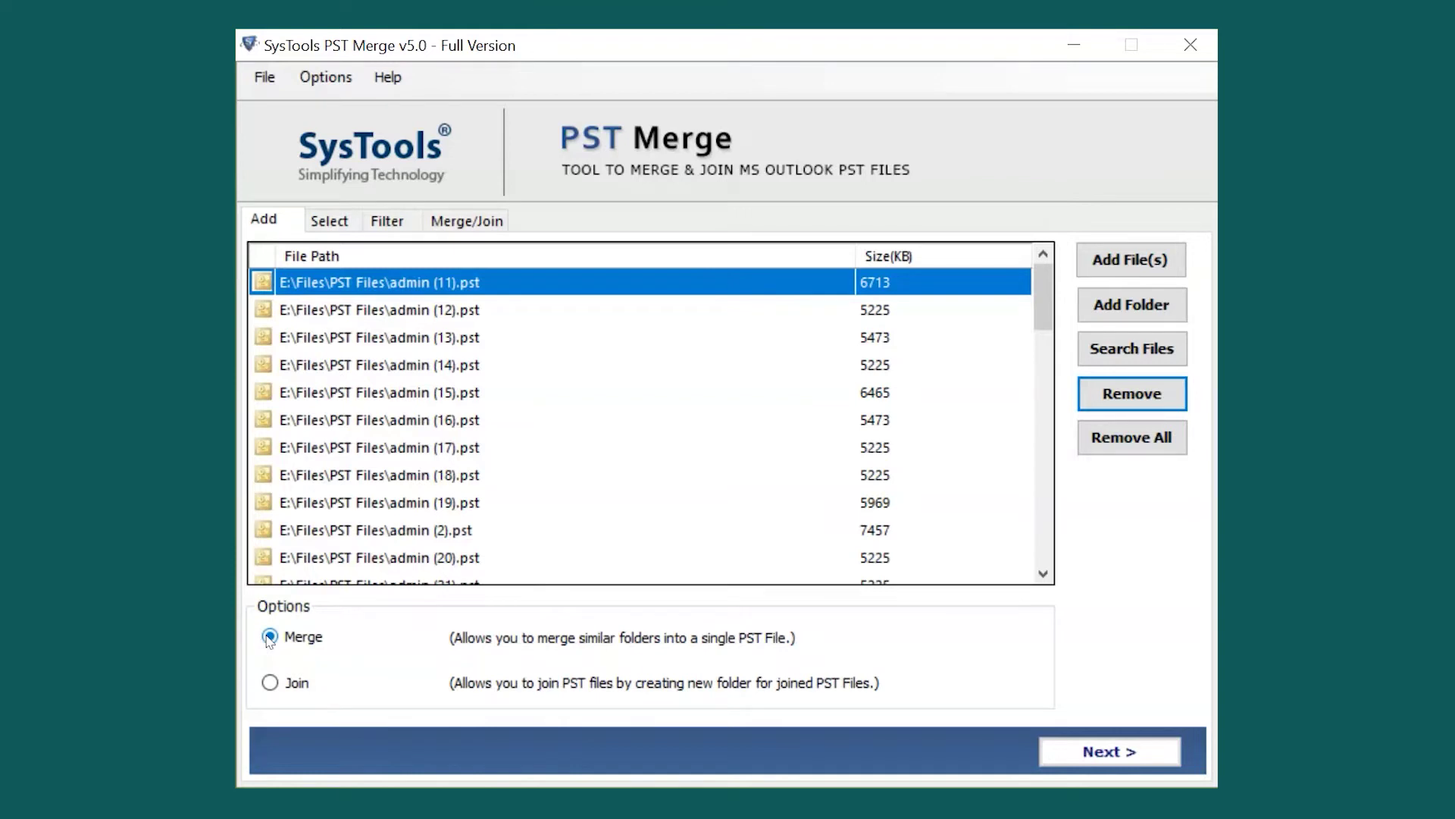
click(270, 683)
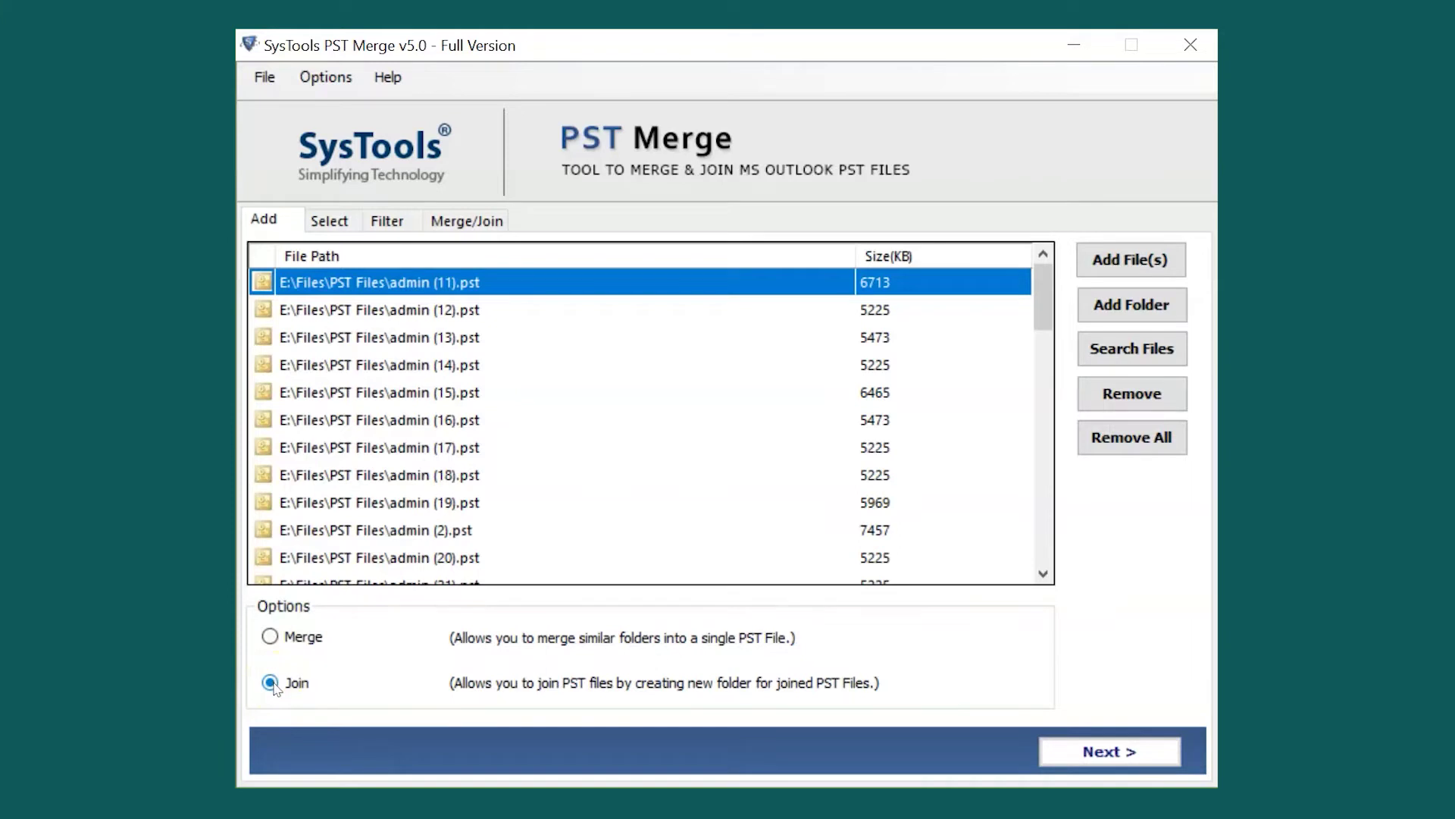
click(270, 637)
click(1109, 754)
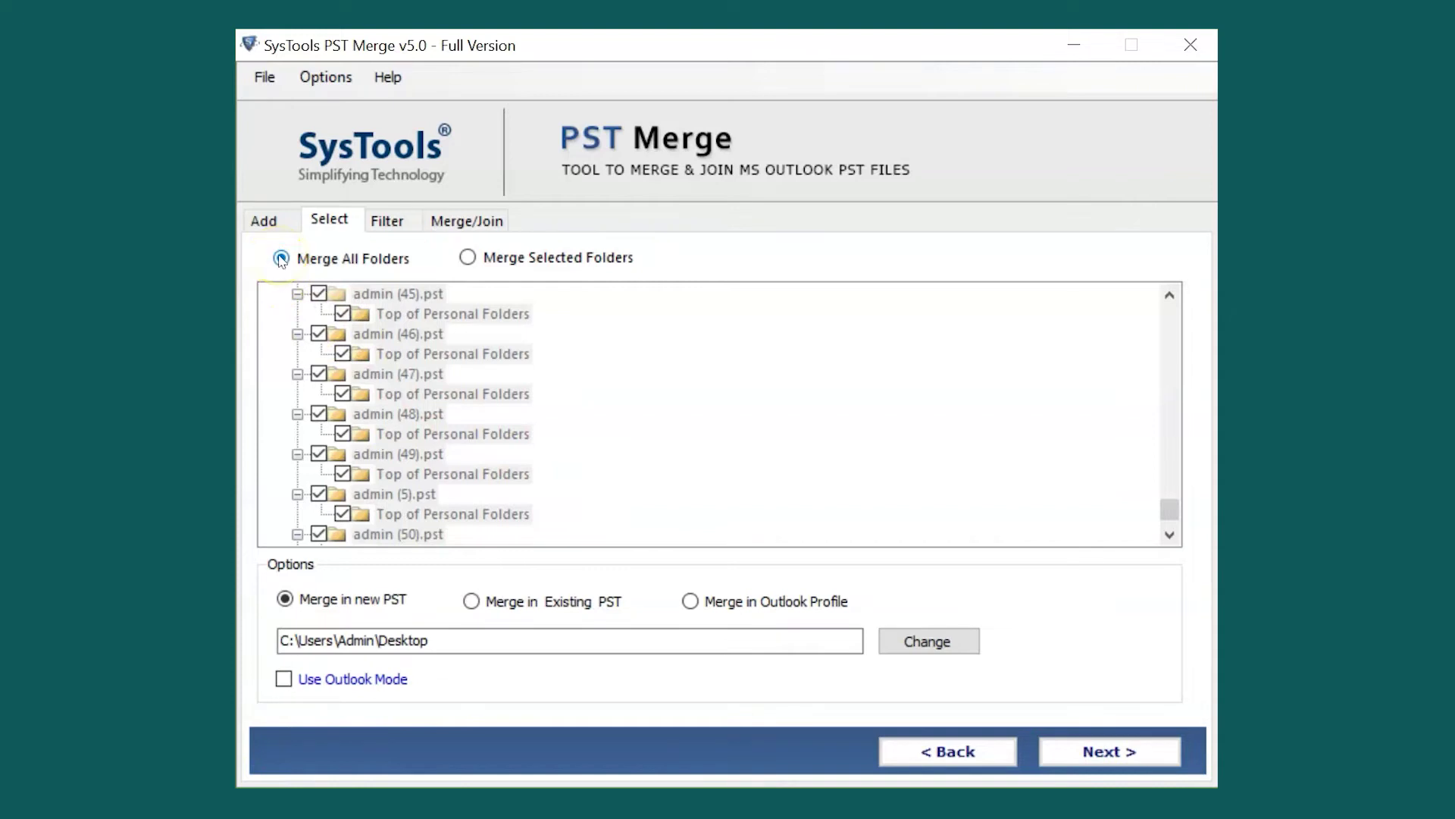
click(469, 258)
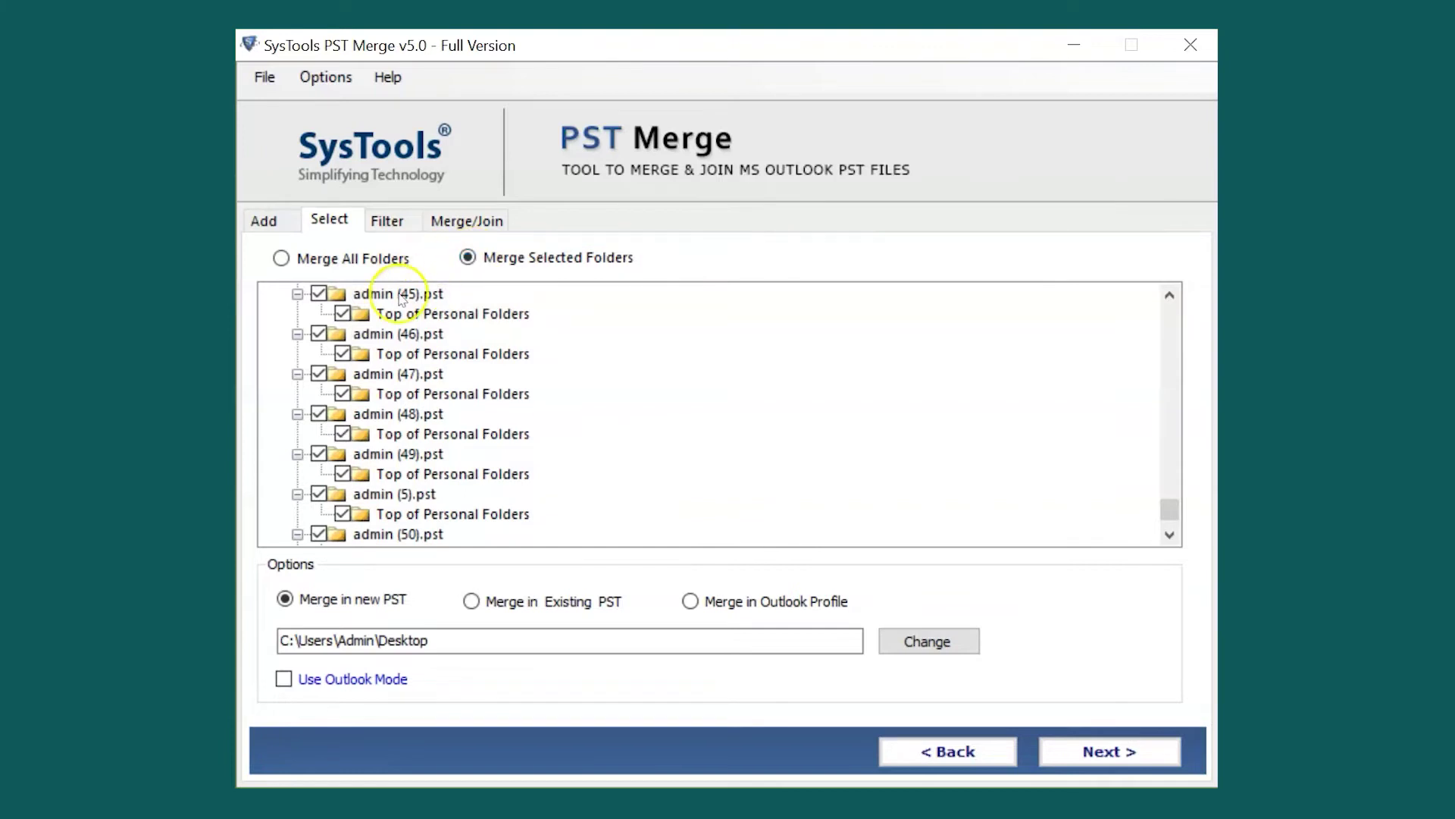
click(318, 334)
click(319, 374)
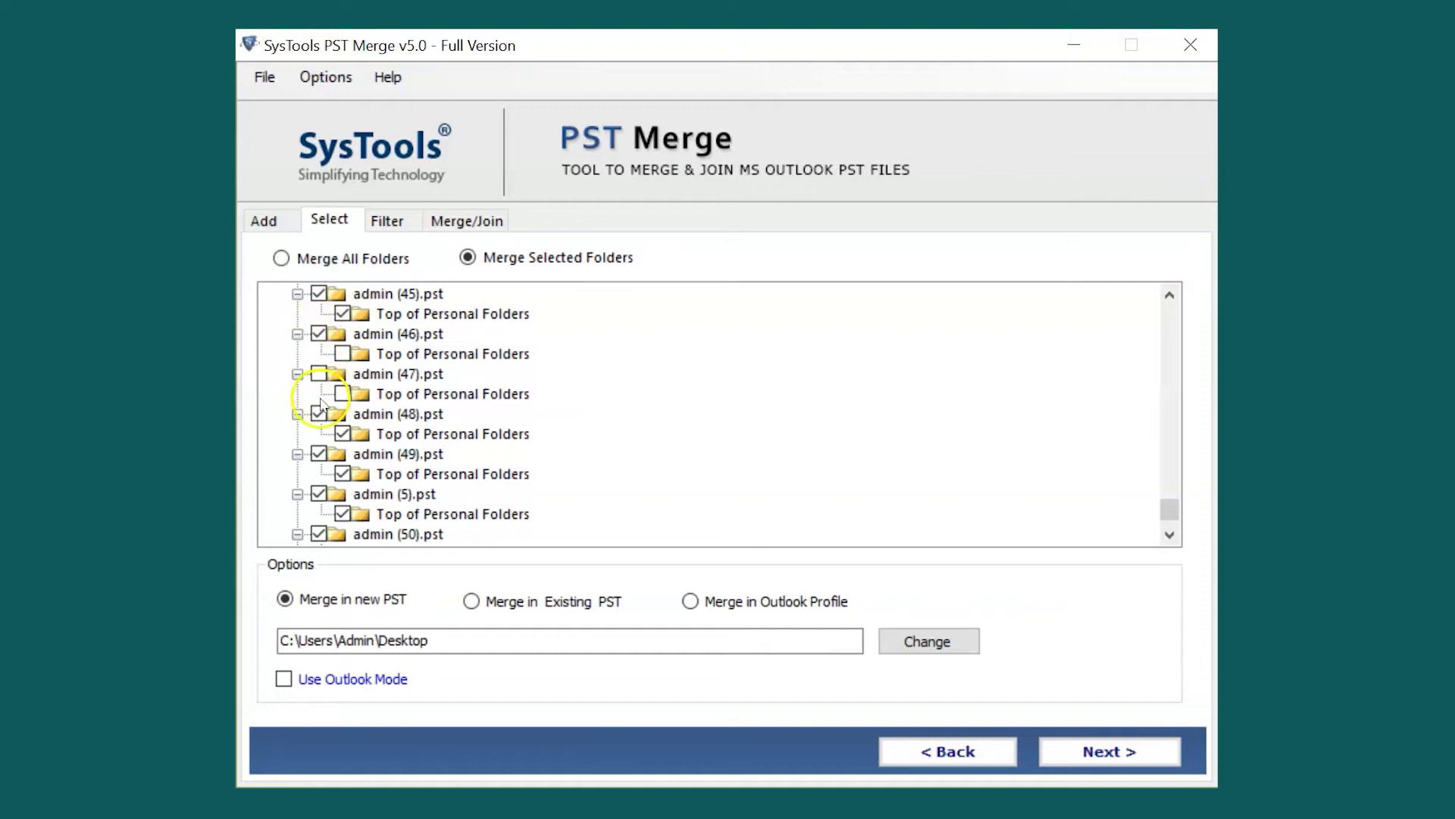
click(281, 259)
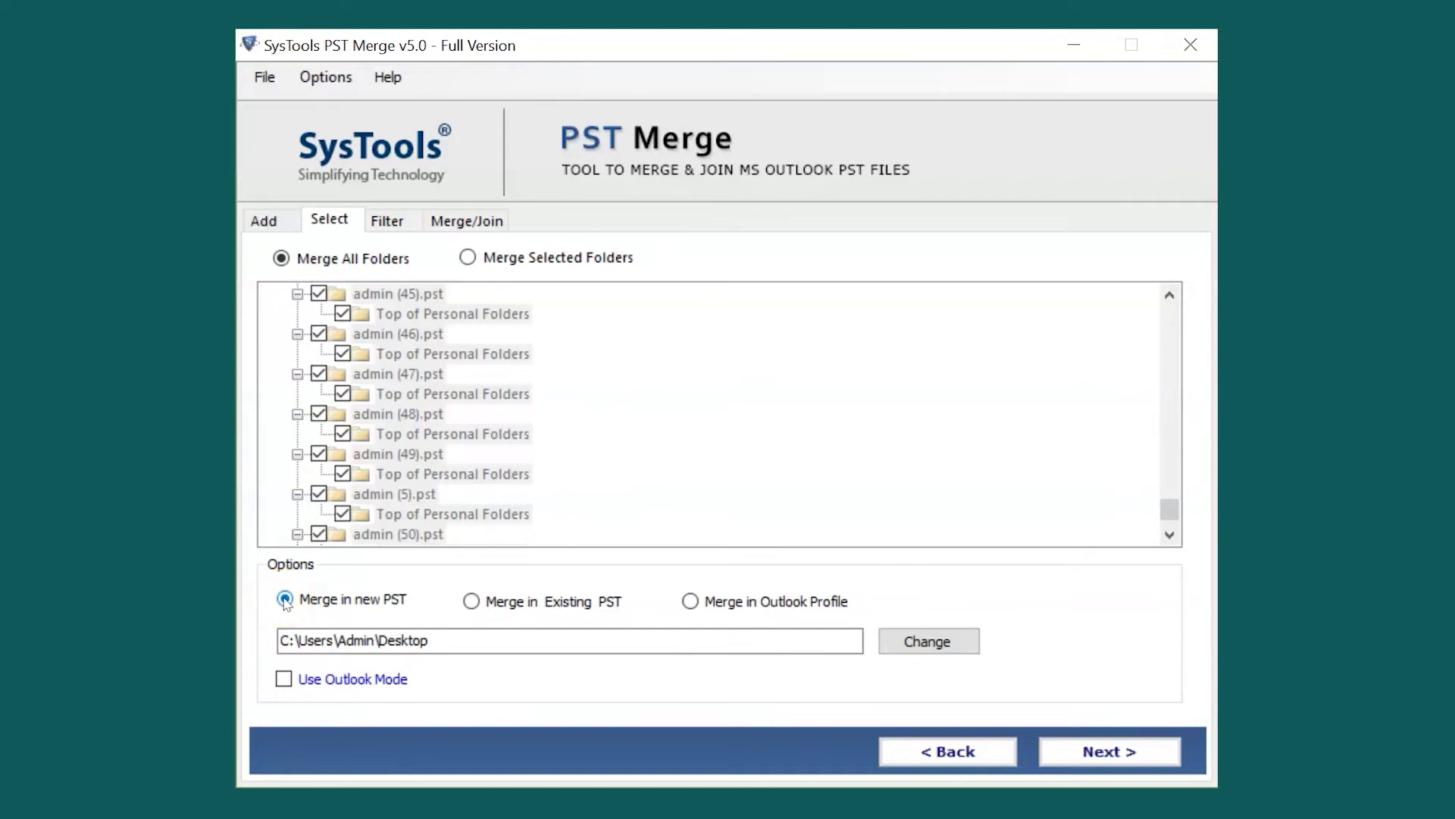
Keep 'Merge in new PST' and save it into a new Desktop folder named 'Merge PST File'
click(471, 601)
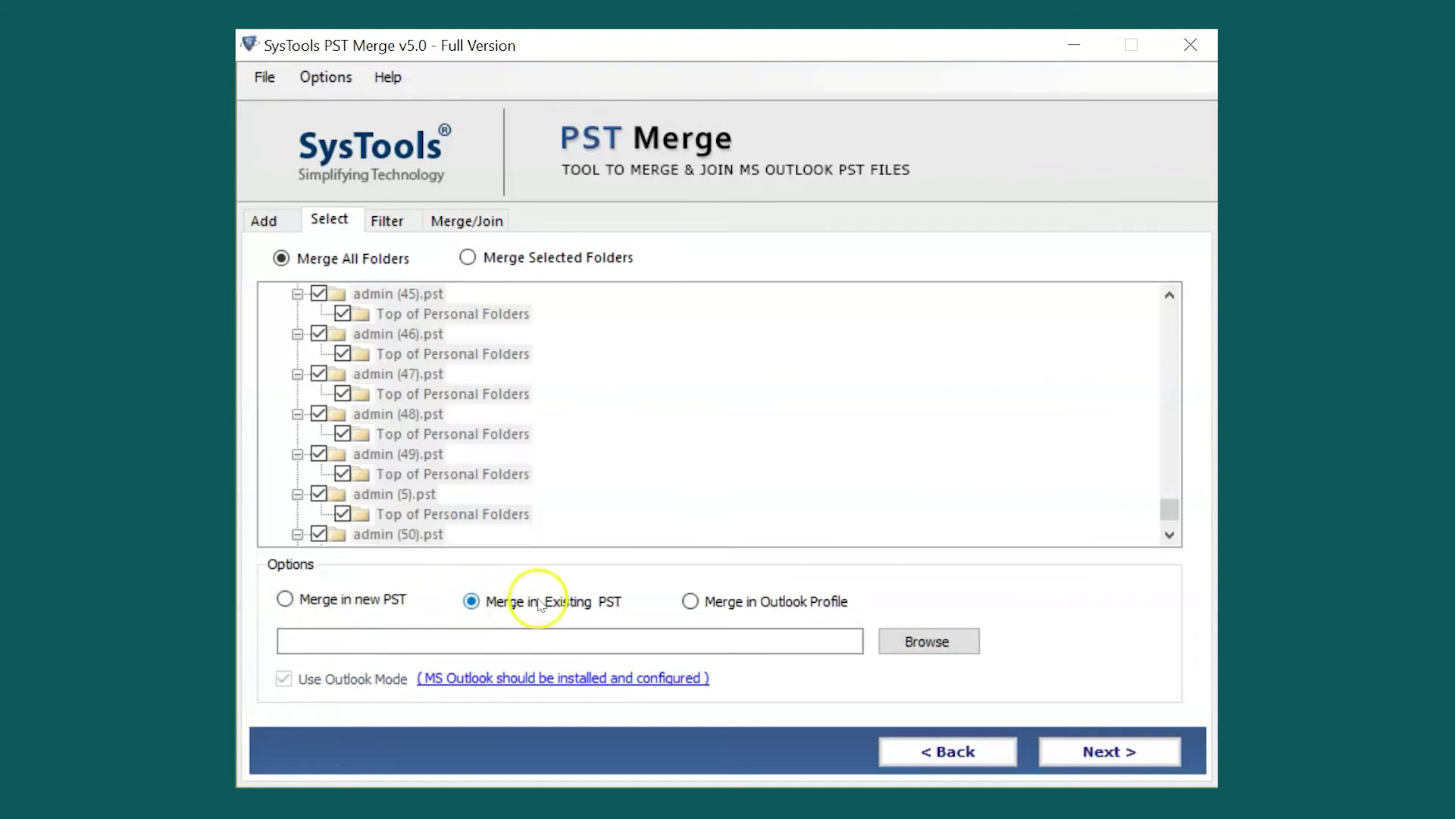
click(690, 602)
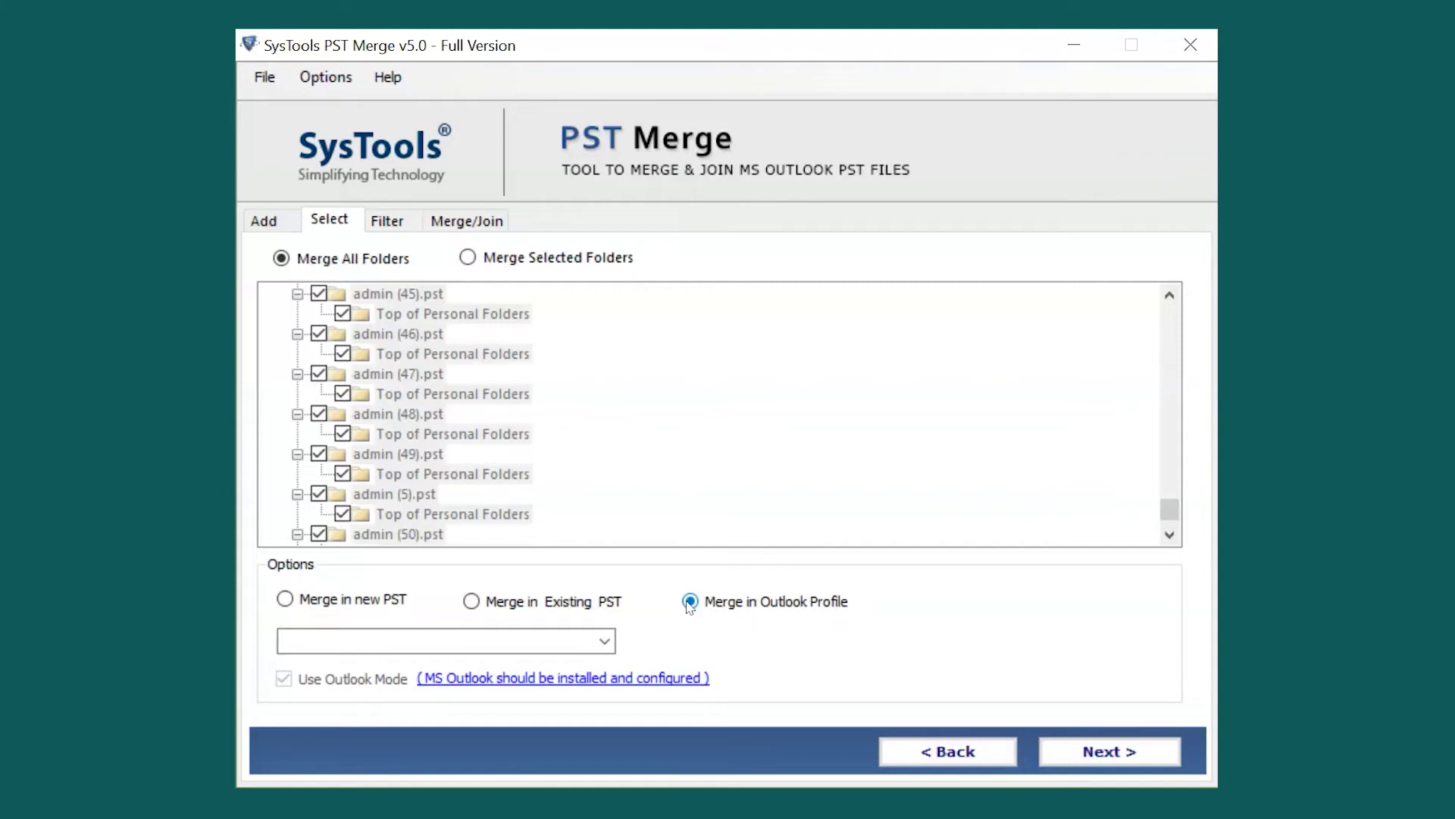
click(284, 599)
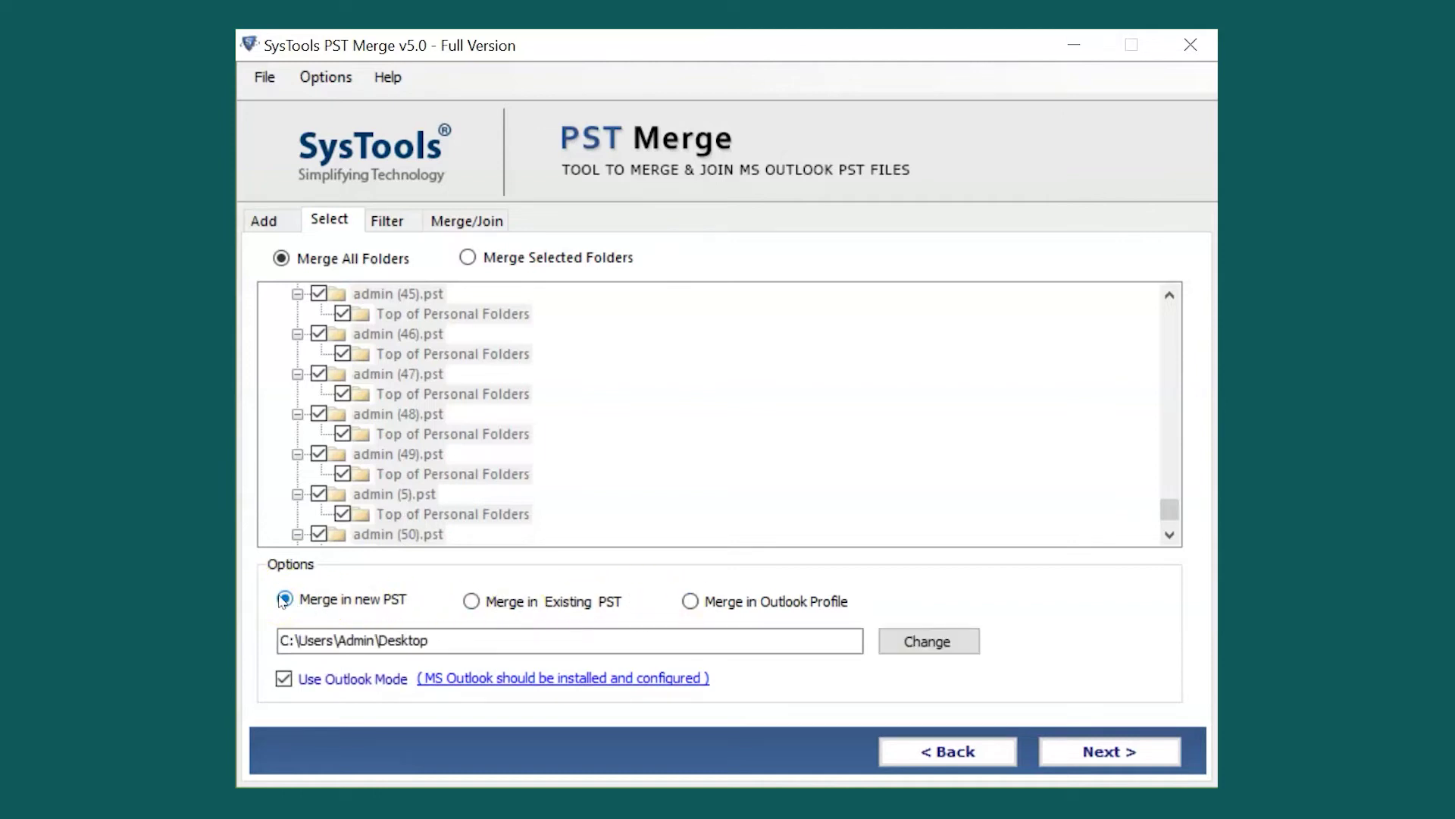
click(927, 642)
click(613, 741)
text(M)
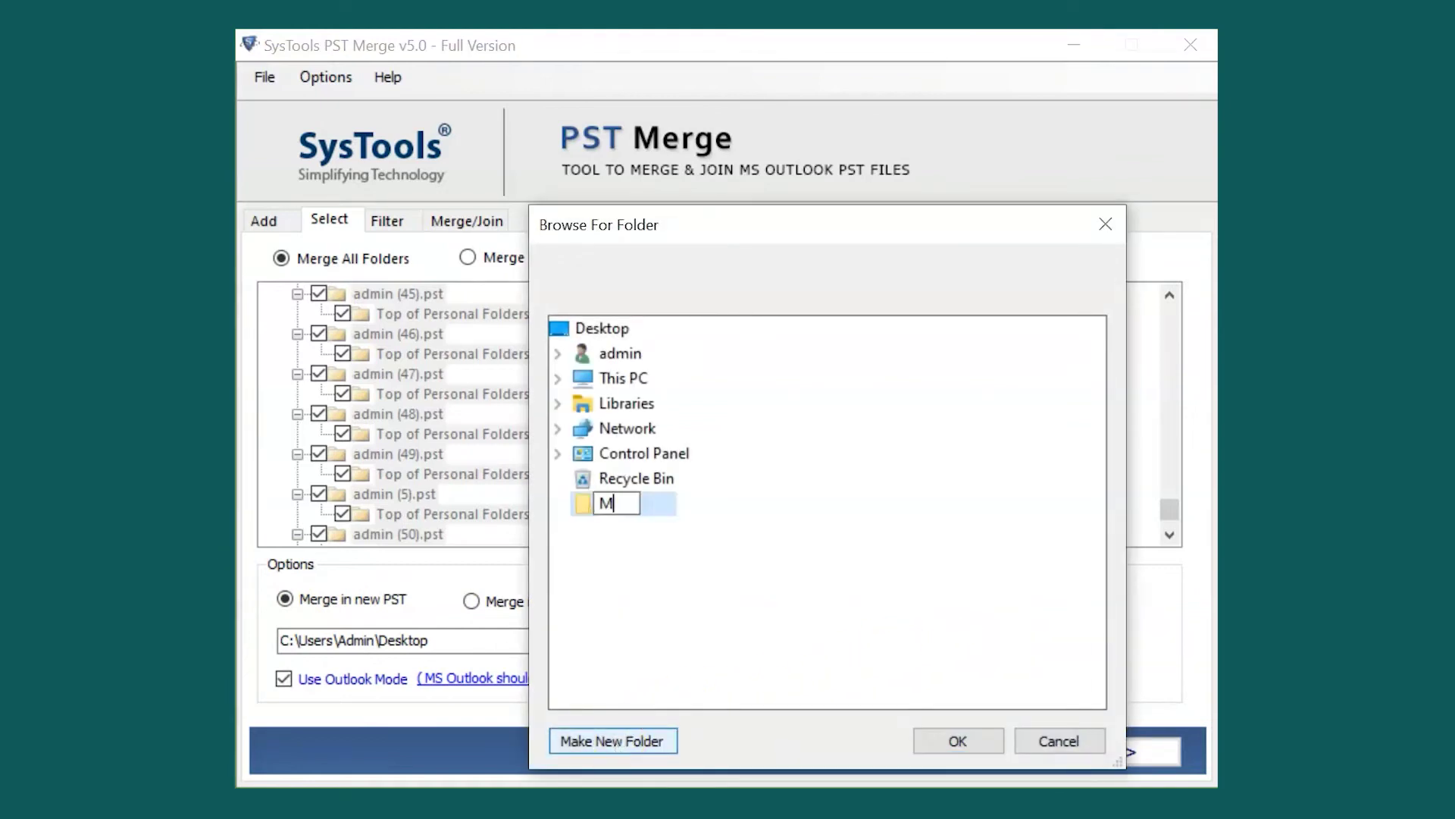
text(erge PST File)
key(Return)
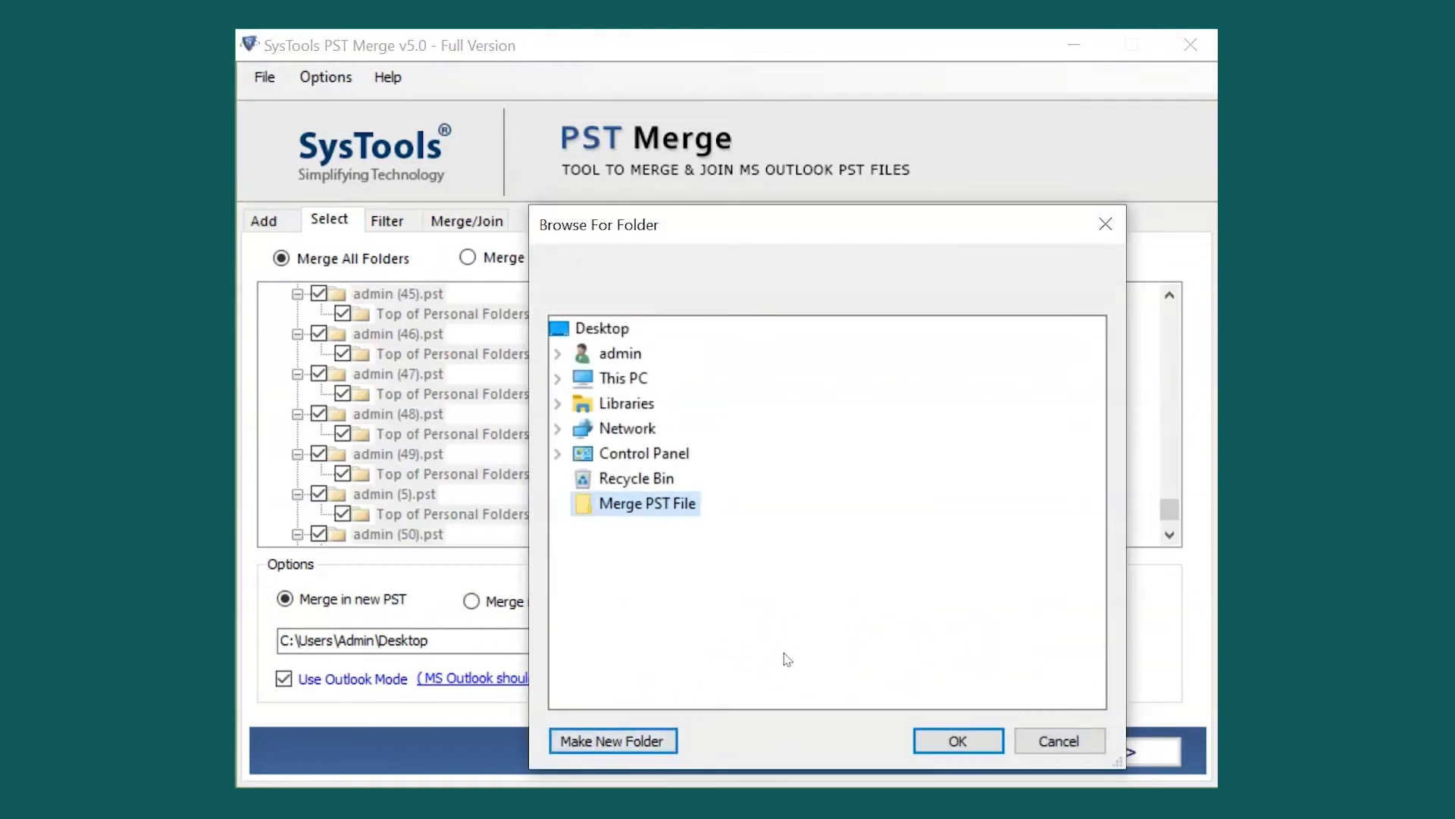
click(948, 741)
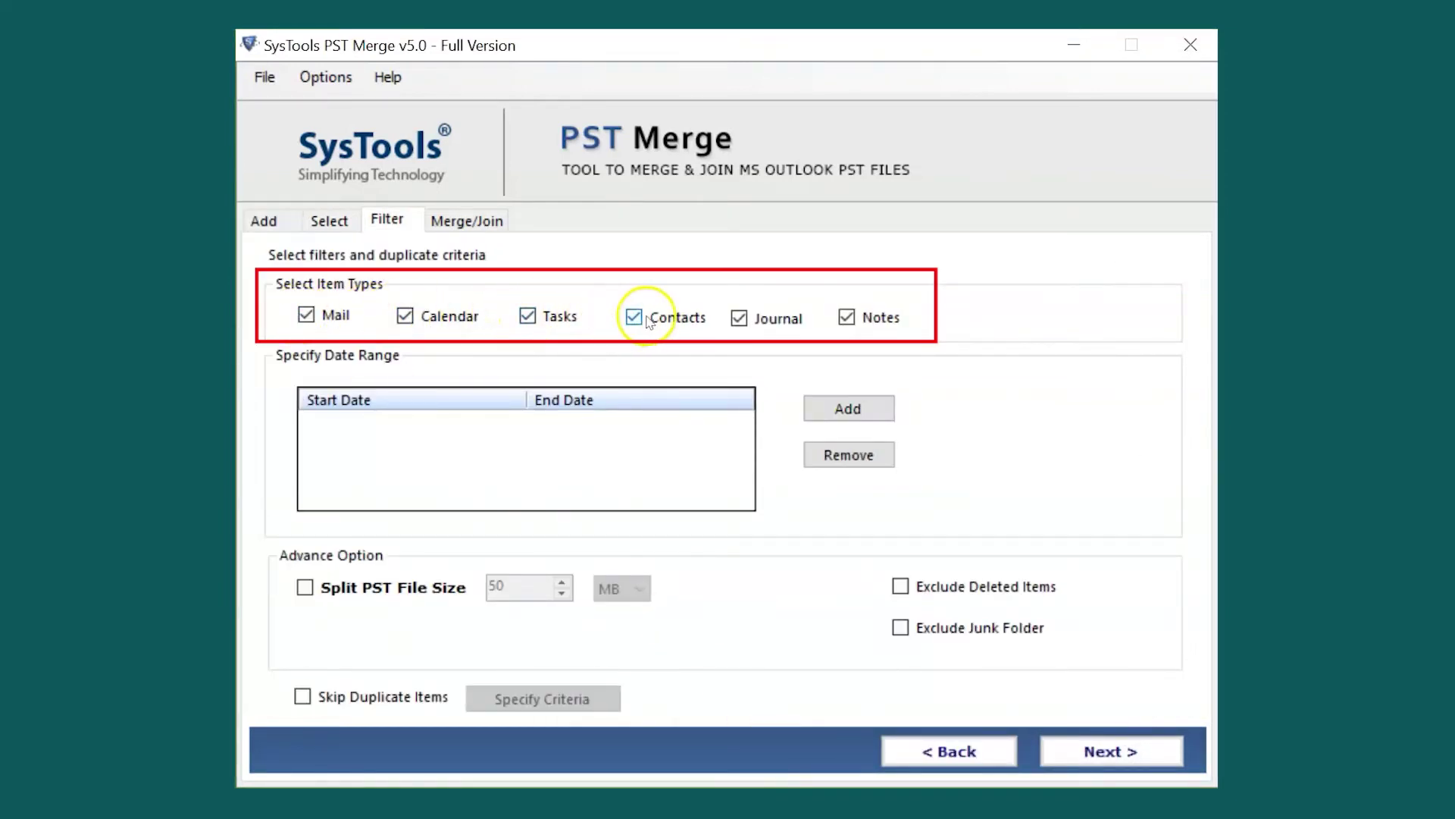
Uncheck Journal and Notes items, leaving the date range filter unset
click(741, 318)
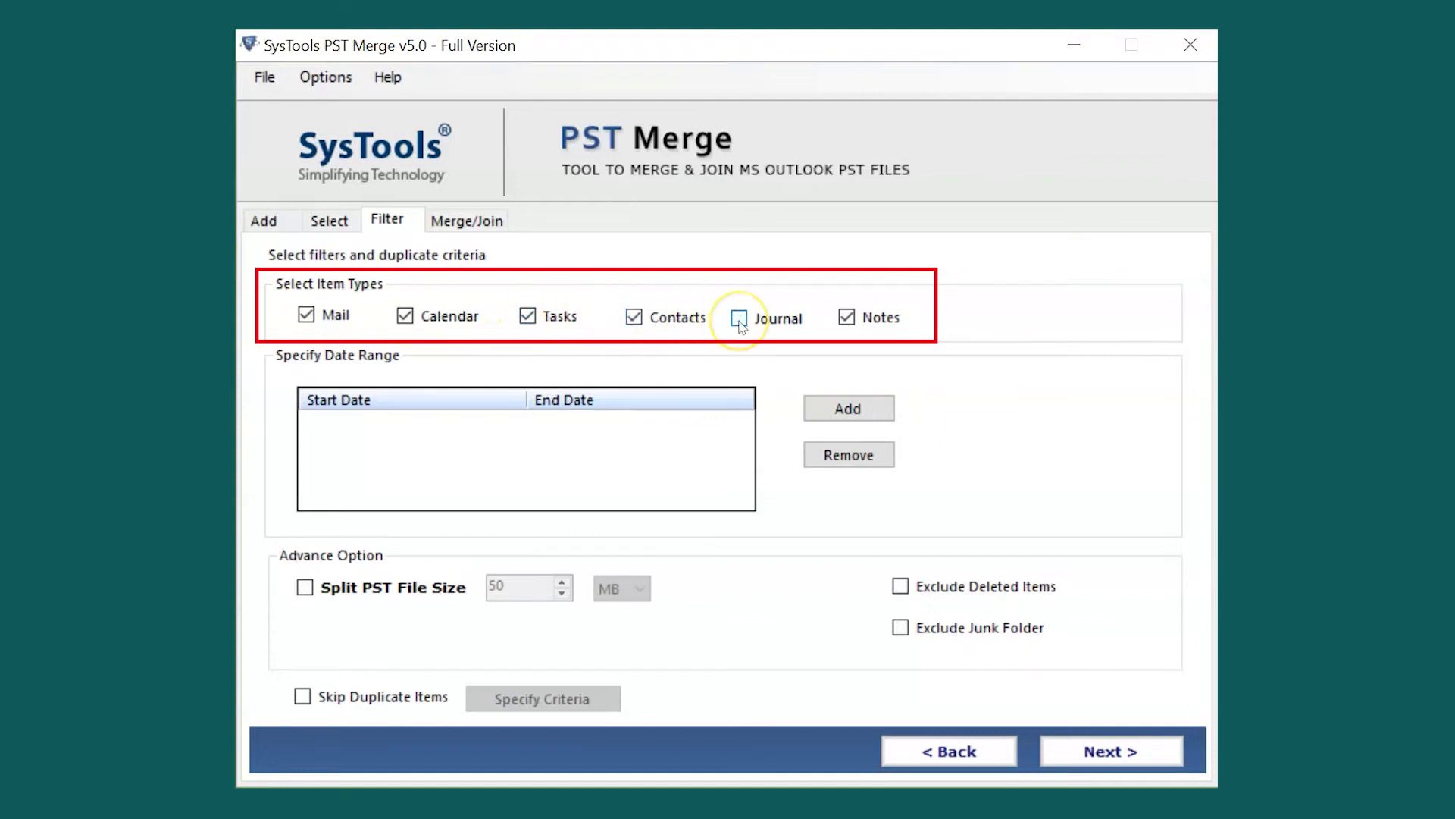
click(847, 317)
click(848, 413)
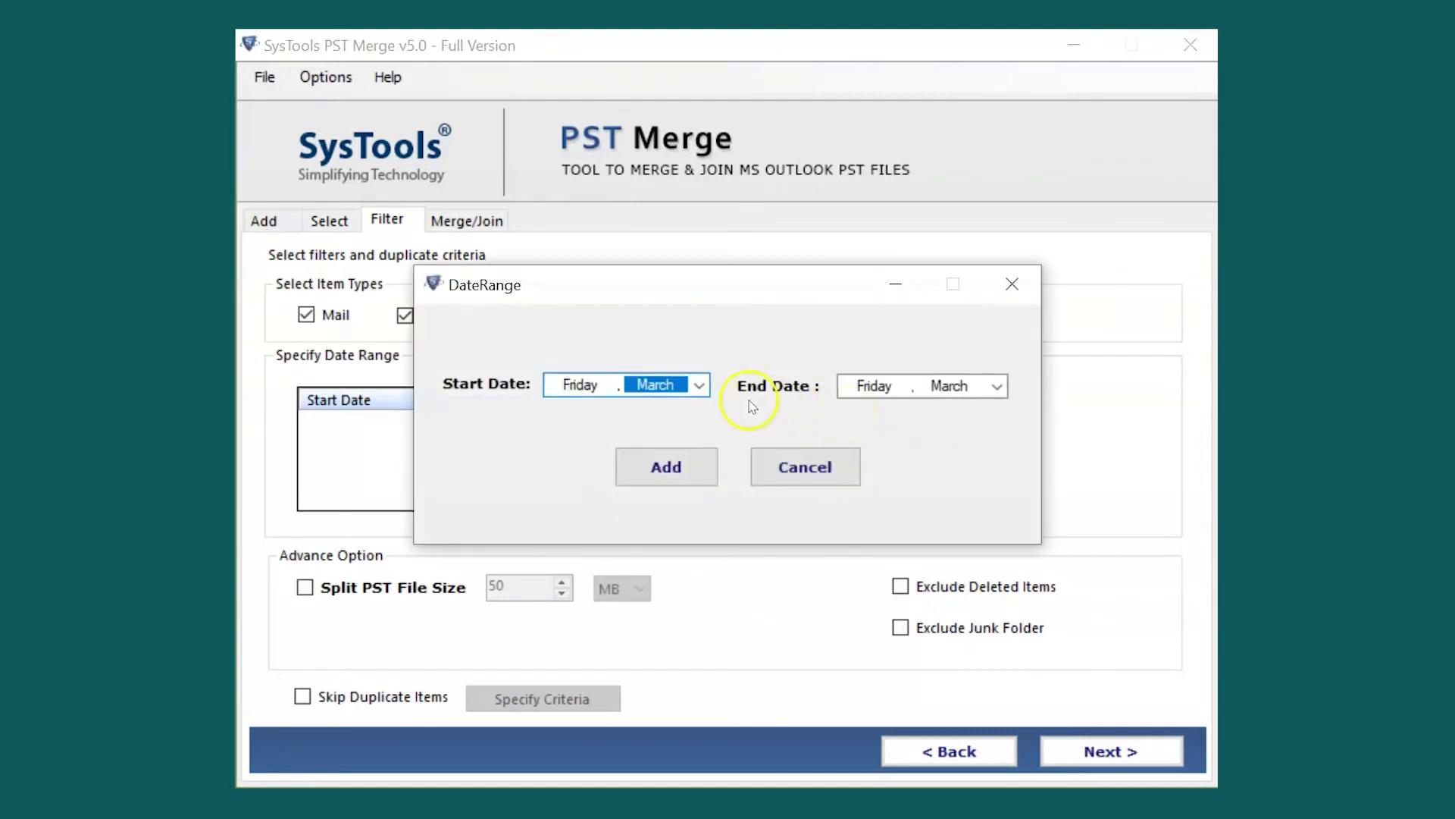
click(699, 387)
click(995, 386)
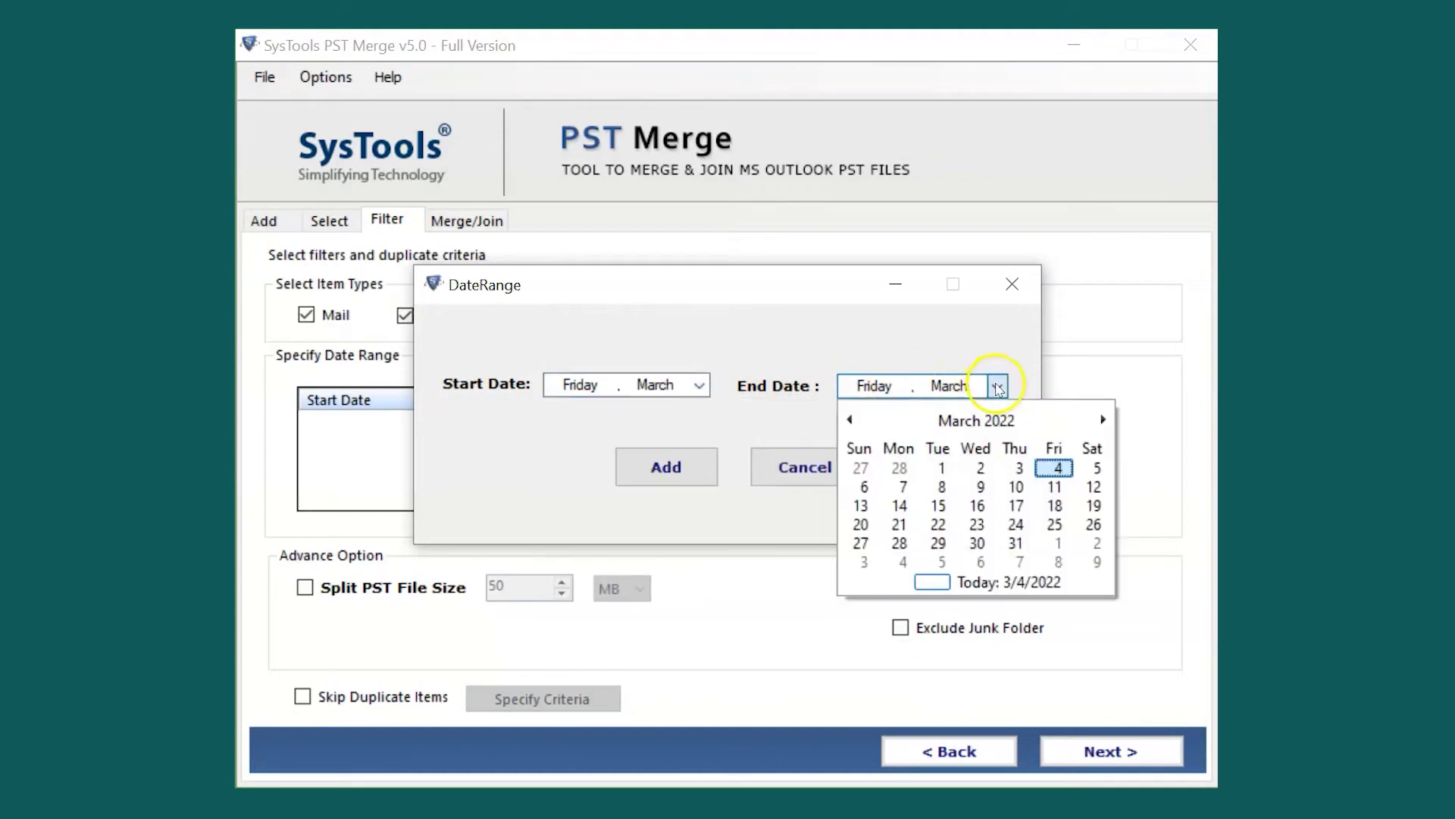
click(996, 386)
click(845, 464)
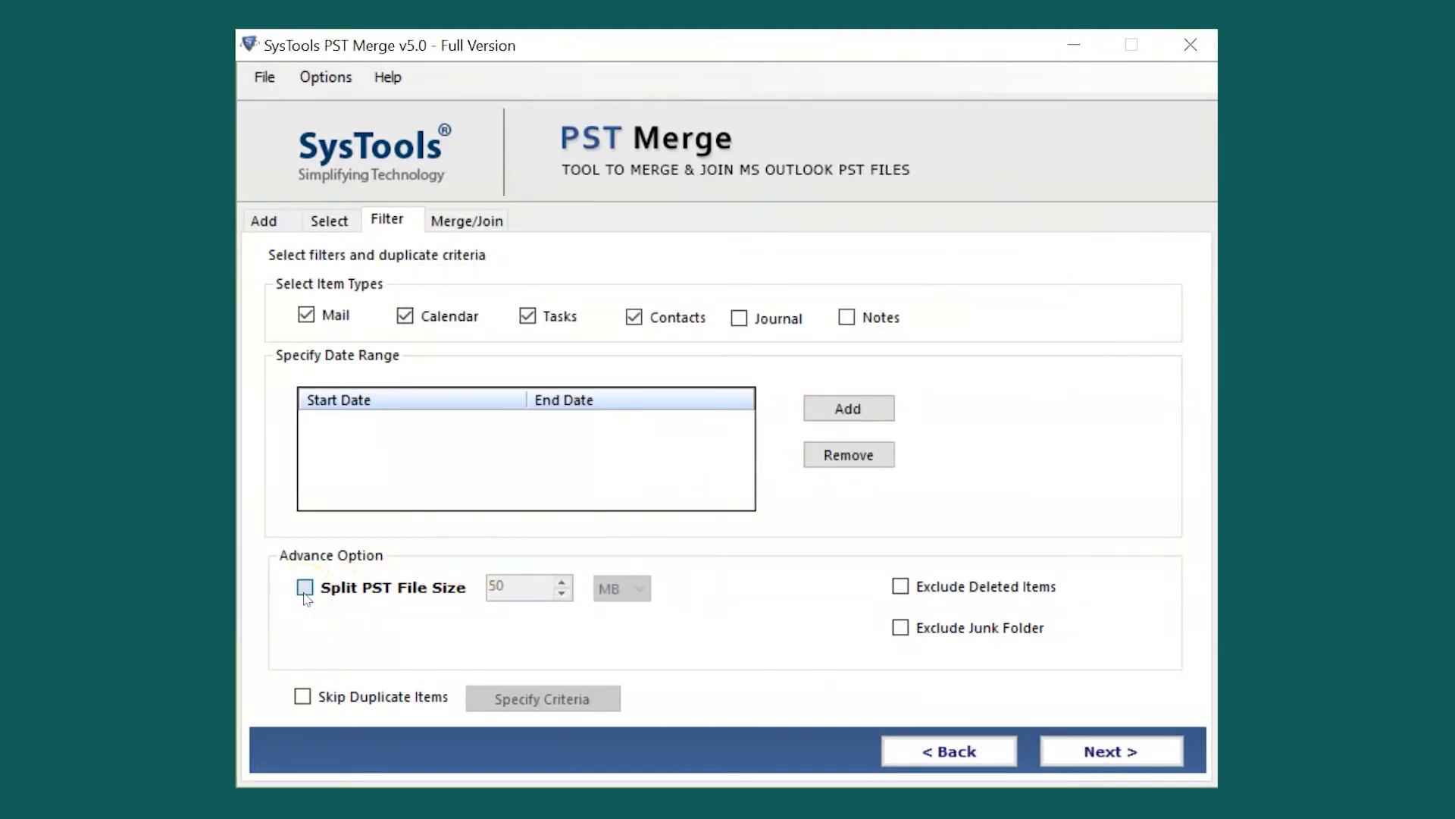
Split the output PST at 1 GB and exclude deleted items and the junk folder
click(305, 587)
click(634, 591)
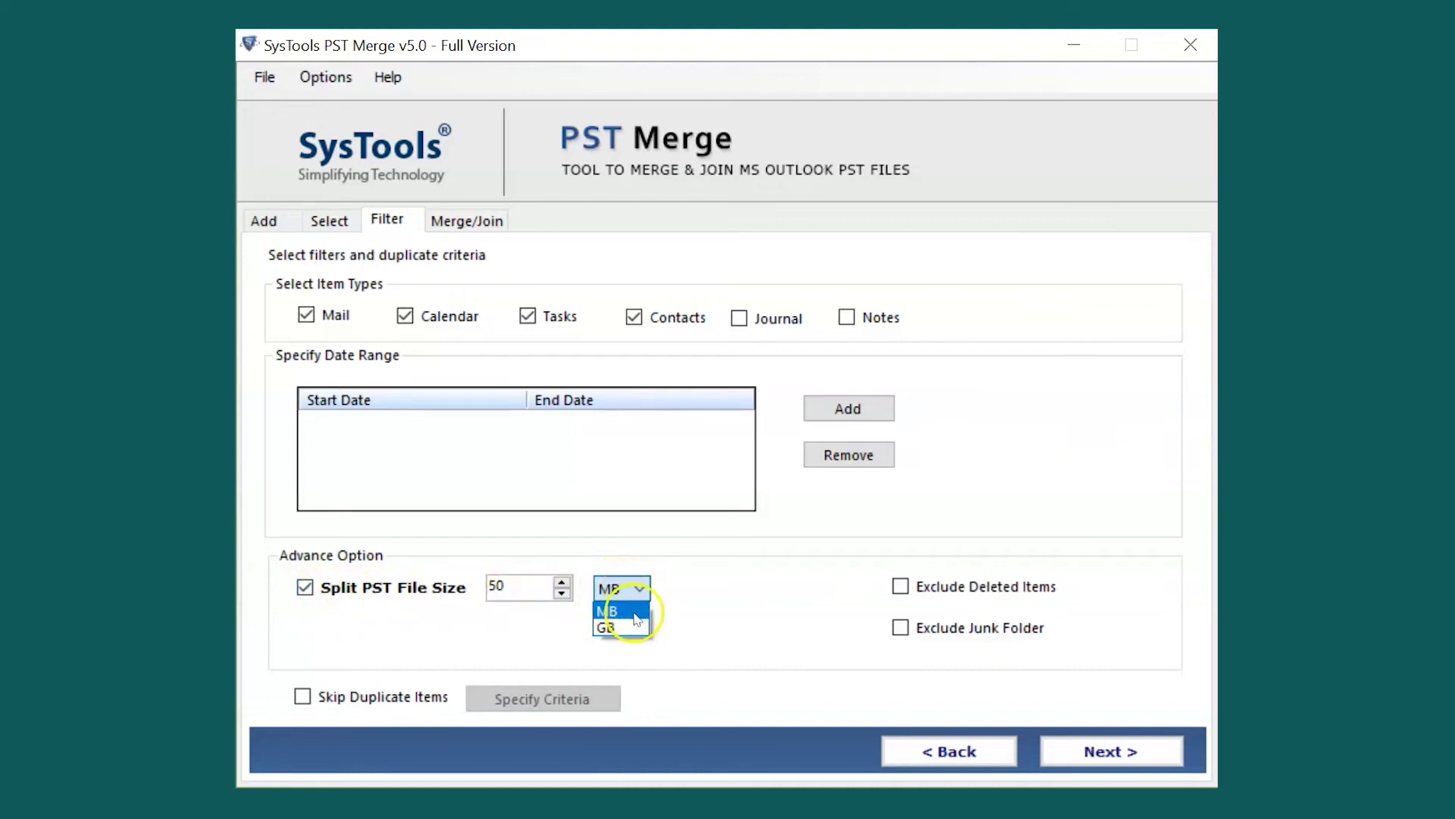
click(638, 627)
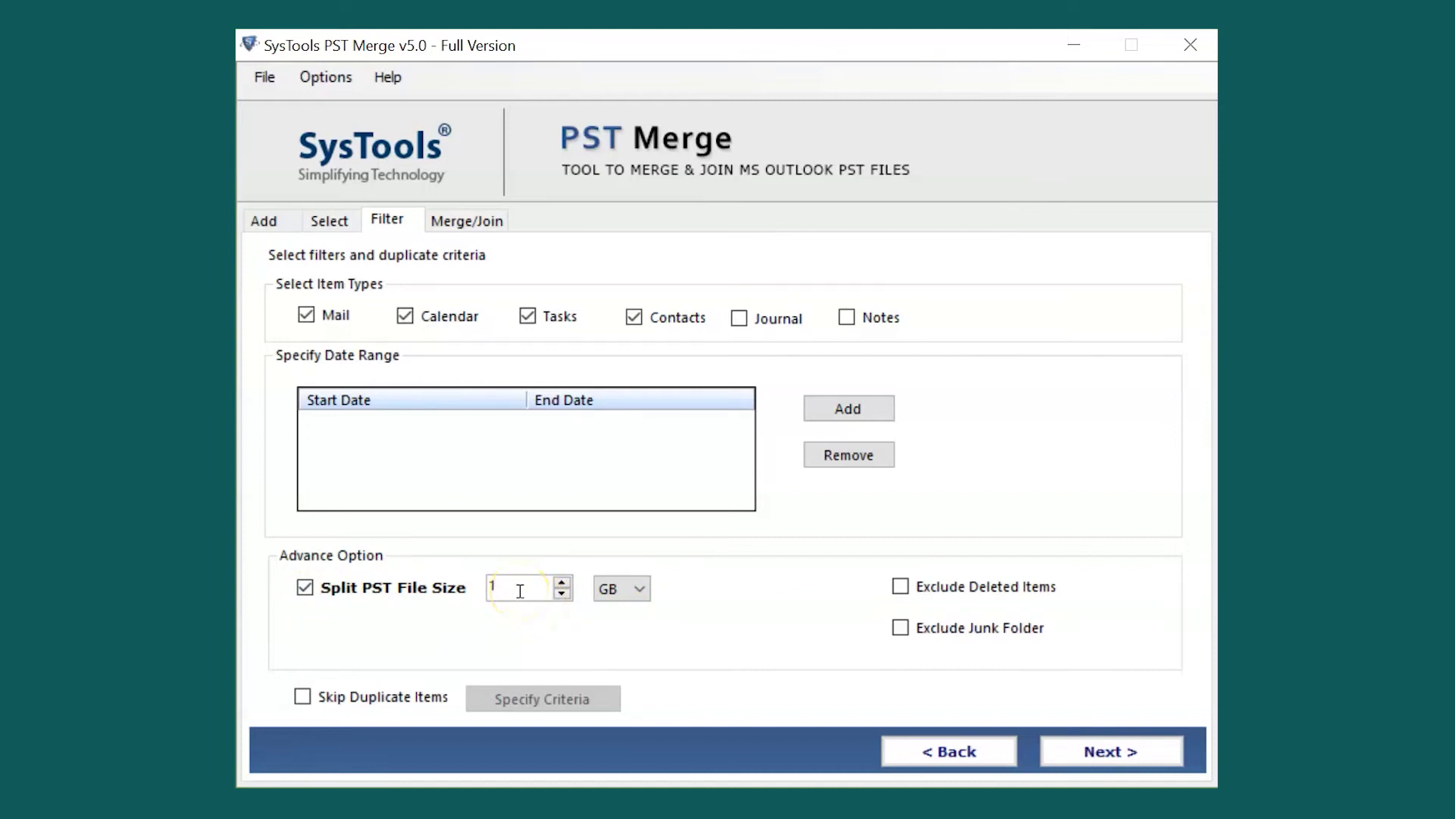
click(900, 587)
click(900, 629)
Enable Skip Duplicate Items, save the matching criteria after reviewing each item tab, and run the merge
click(303, 698)
click(541, 700)
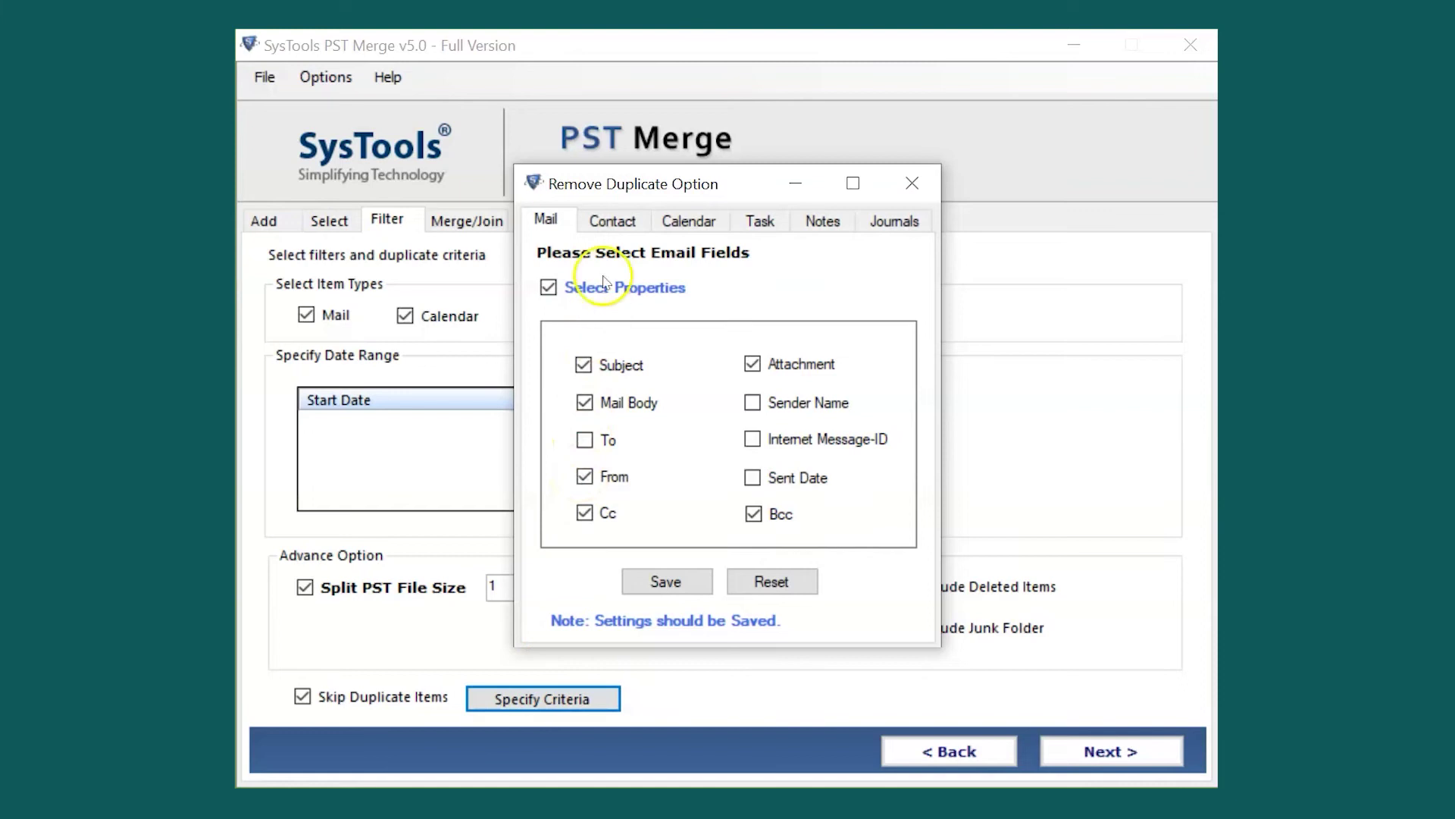
click(611, 220)
click(686, 221)
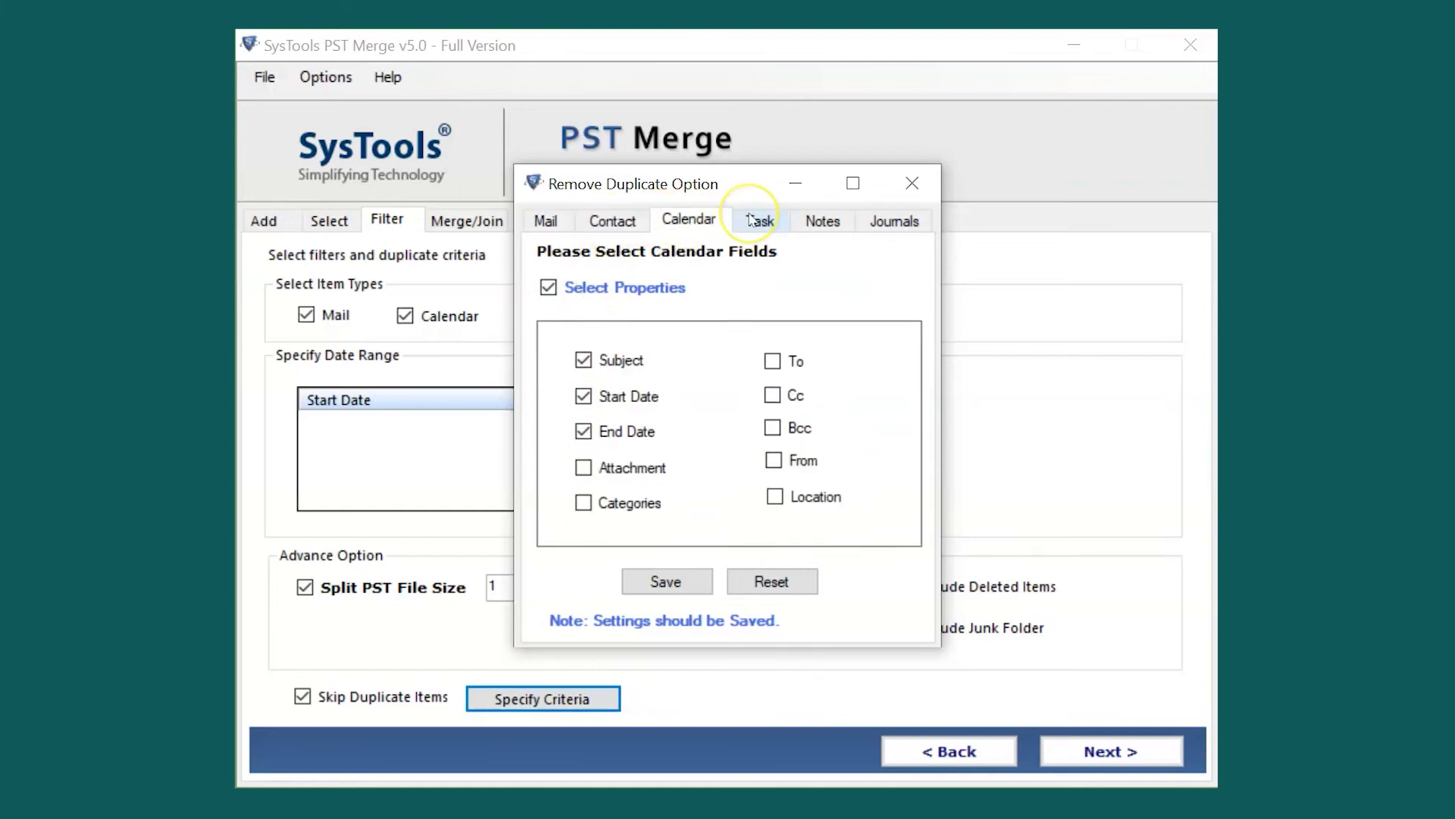
click(756, 220)
click(820, 222)
click(876, 221)
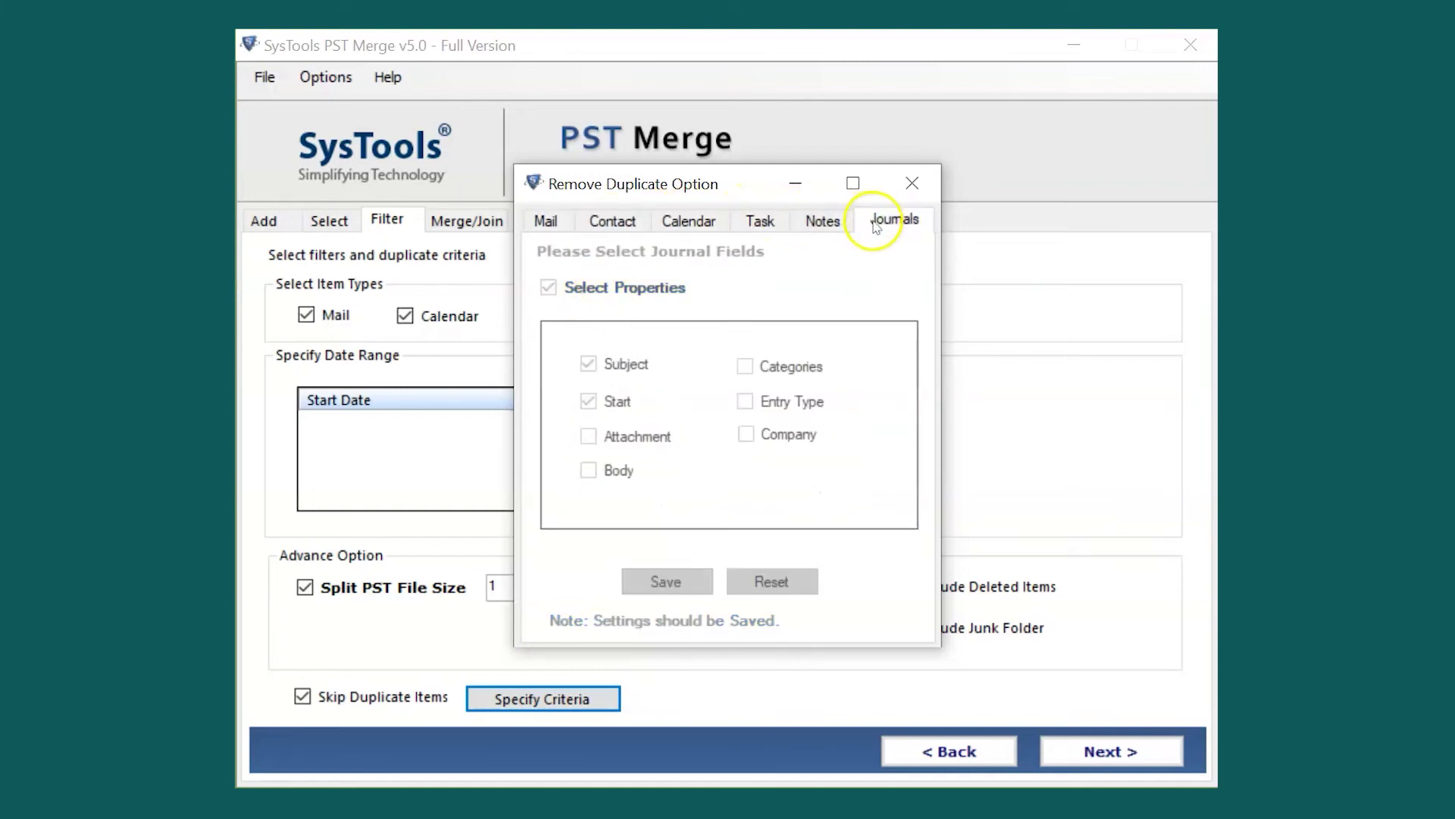
click(754, 229)
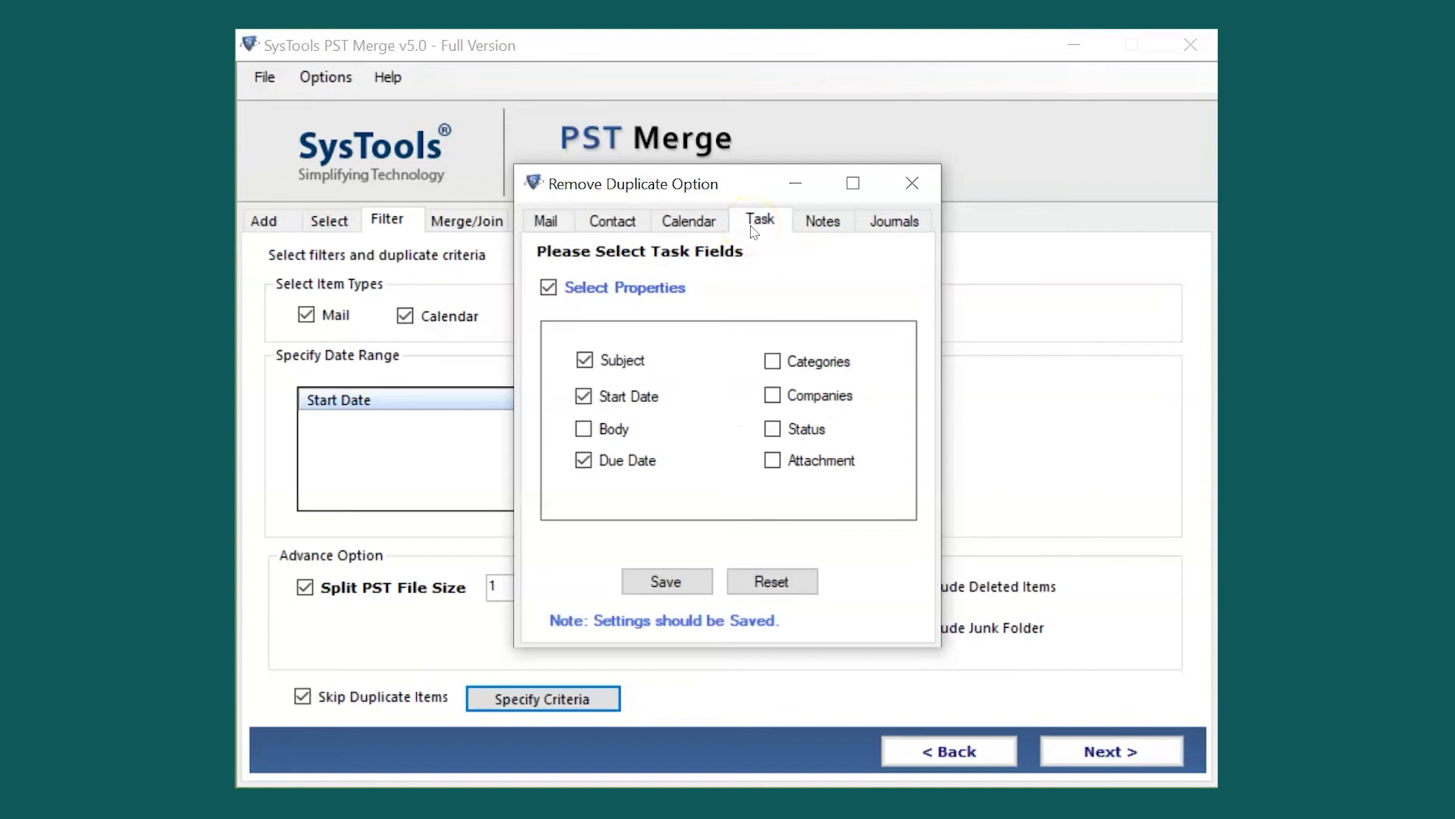
click(661, 579)
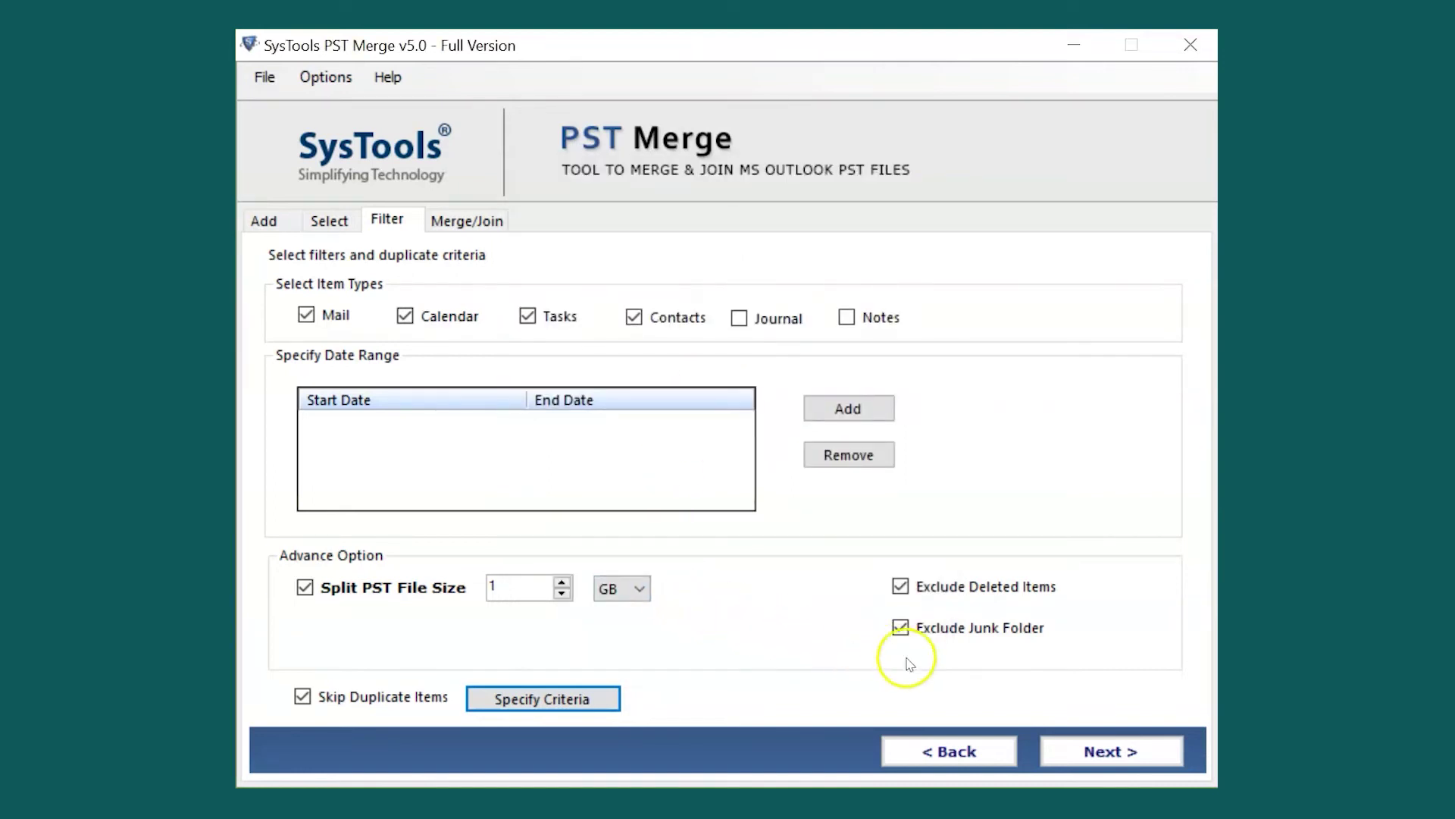
click(1074, 752)
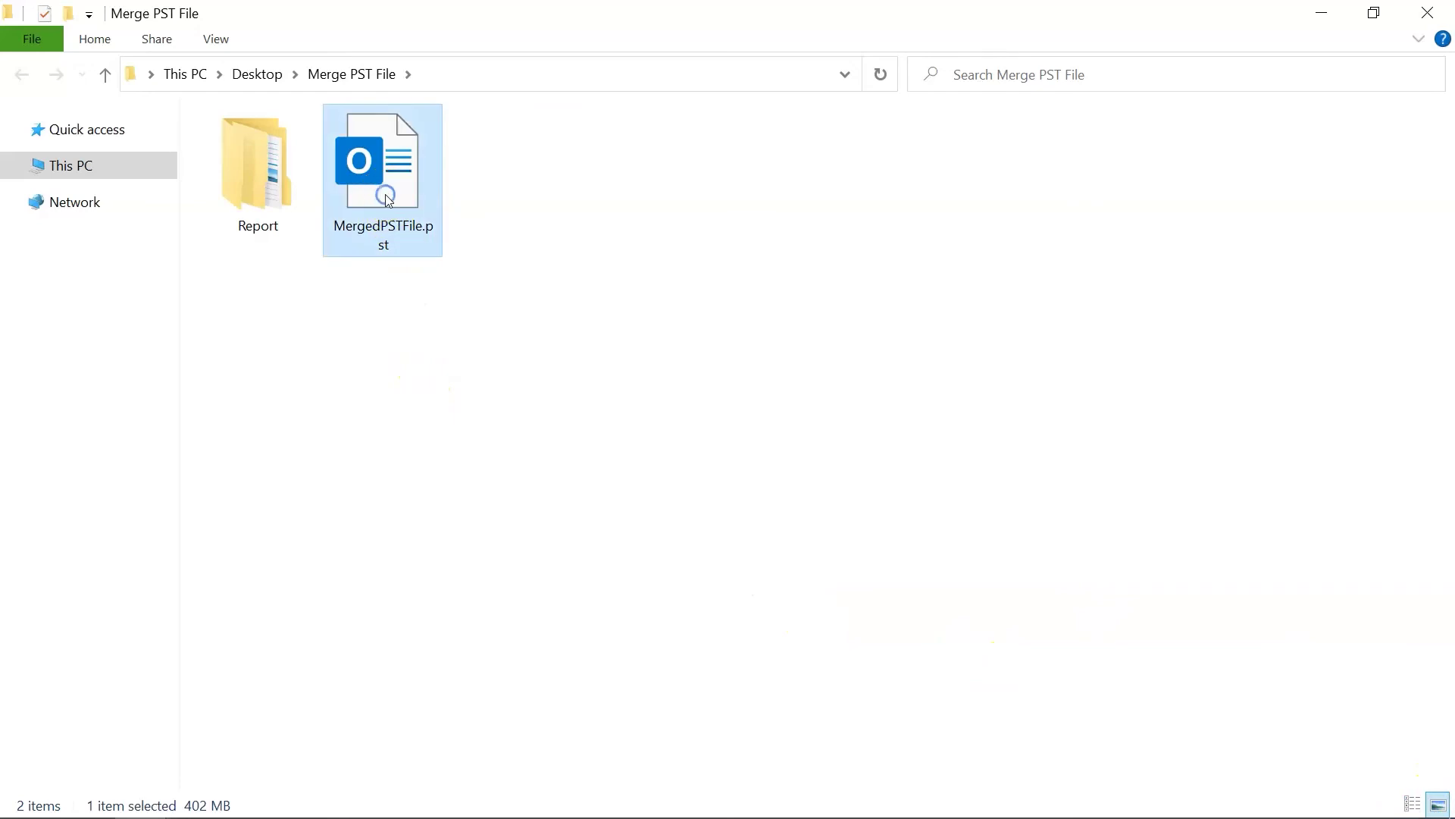
Open Report and then Export Report in the Merge PST File folder, showing 55 CSV reports
double_click(262, 177)
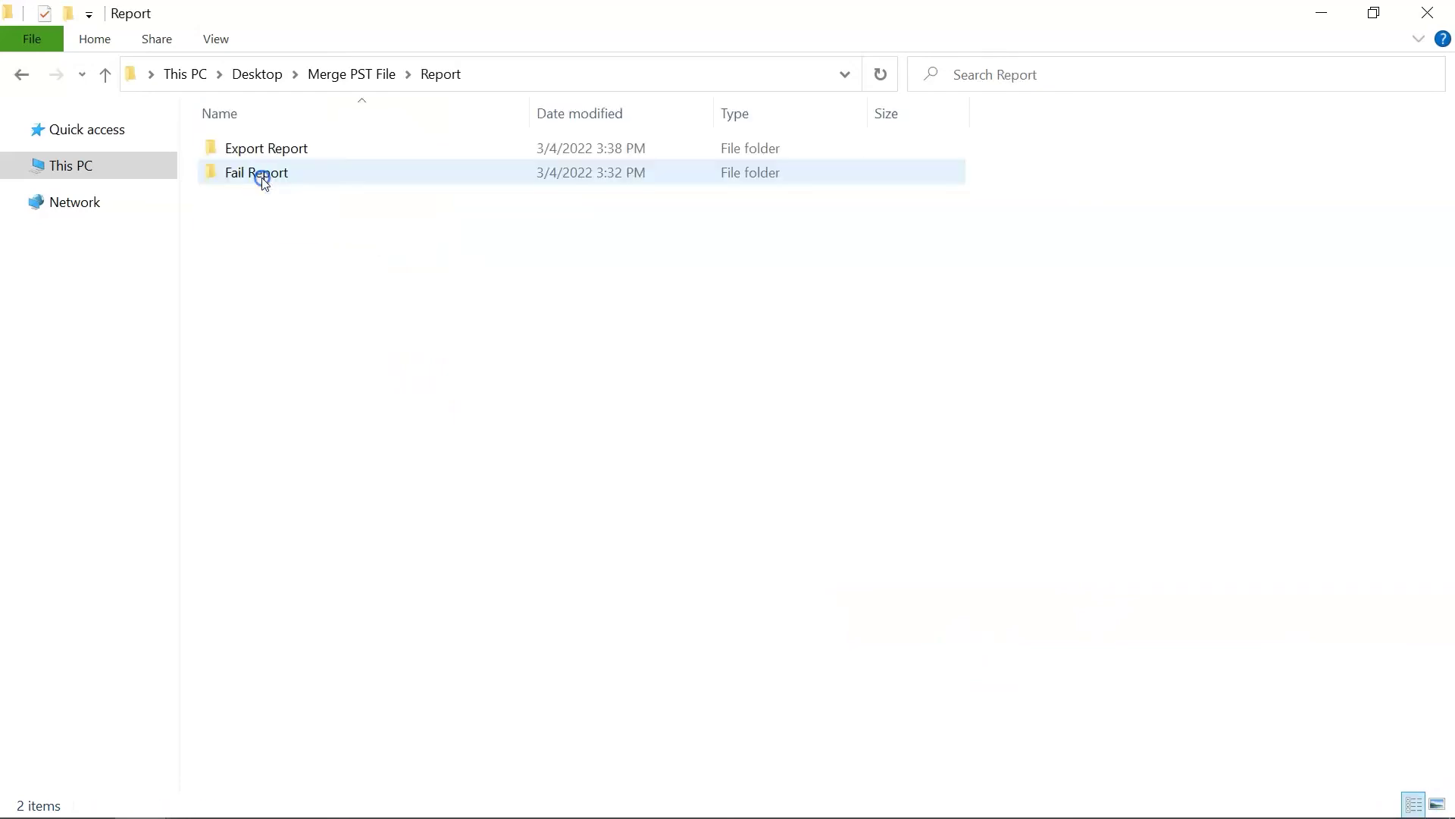
double_click(286, 151)
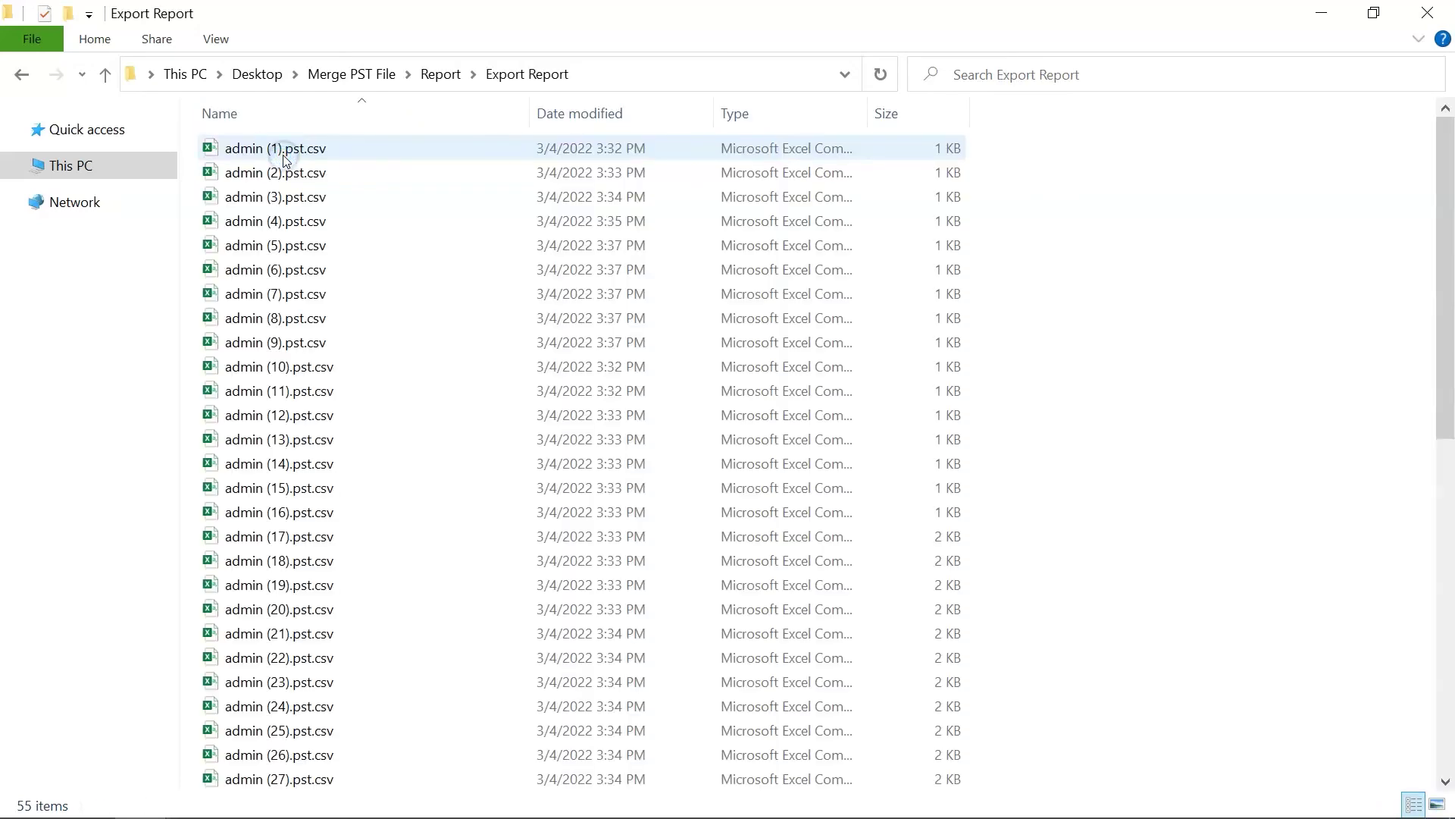